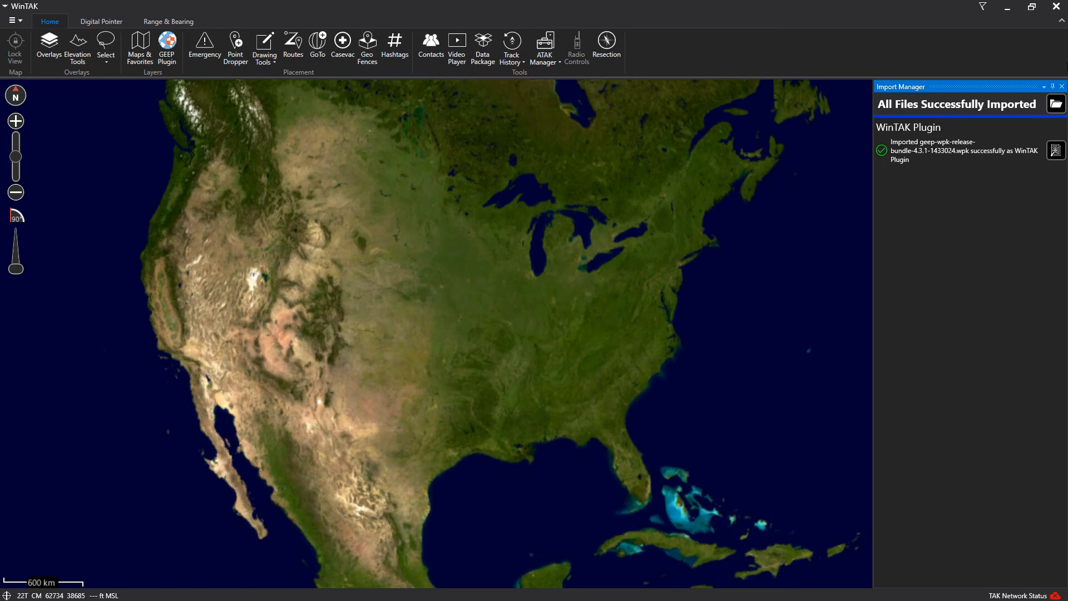
Close the Import Manager results after the GEEP plugin .wpk bundle import
{"action": "left_click", "coordinate": [1061, 86]}
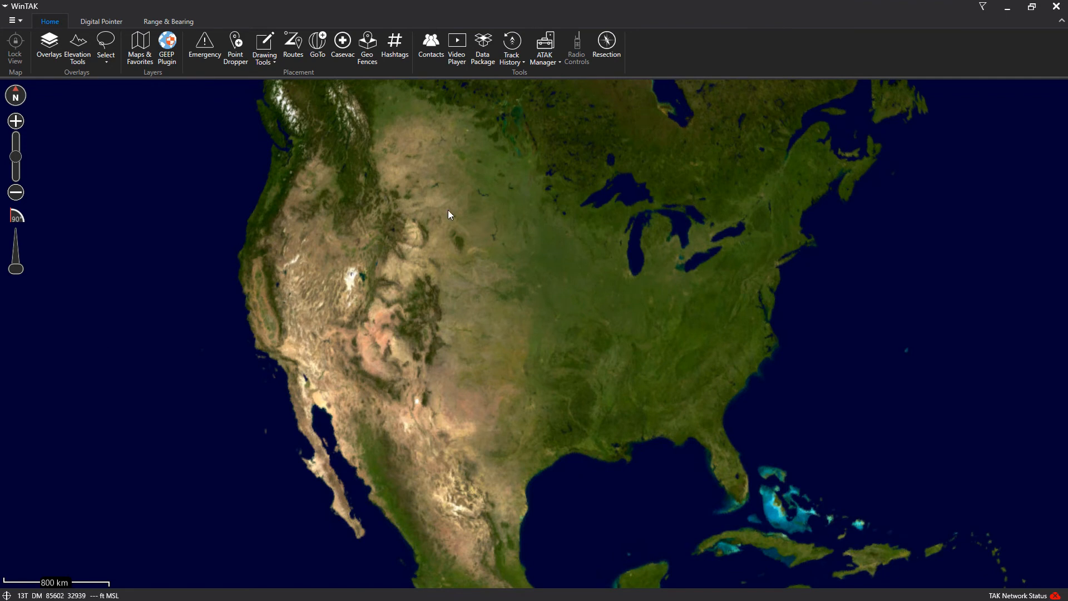
Import GrandCanyon-Large-Cut01.glb through the Import Manager and zoom onto the Grand Canyon
{"action": "left_click", "coordinate": [19, 22]}
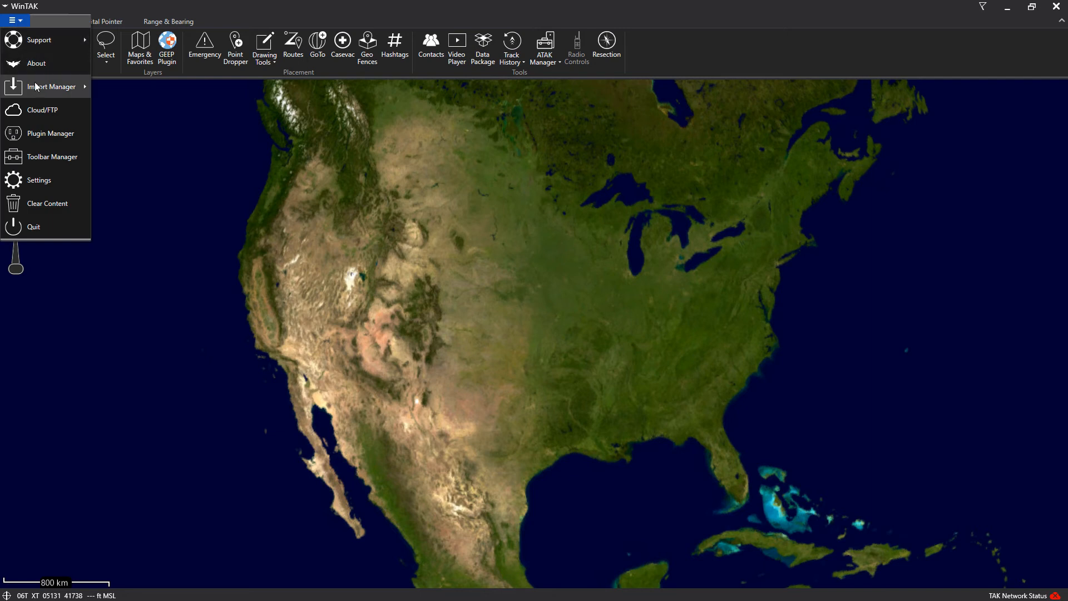
{"action": "mouse_move", "coordinate": [54, 93]}
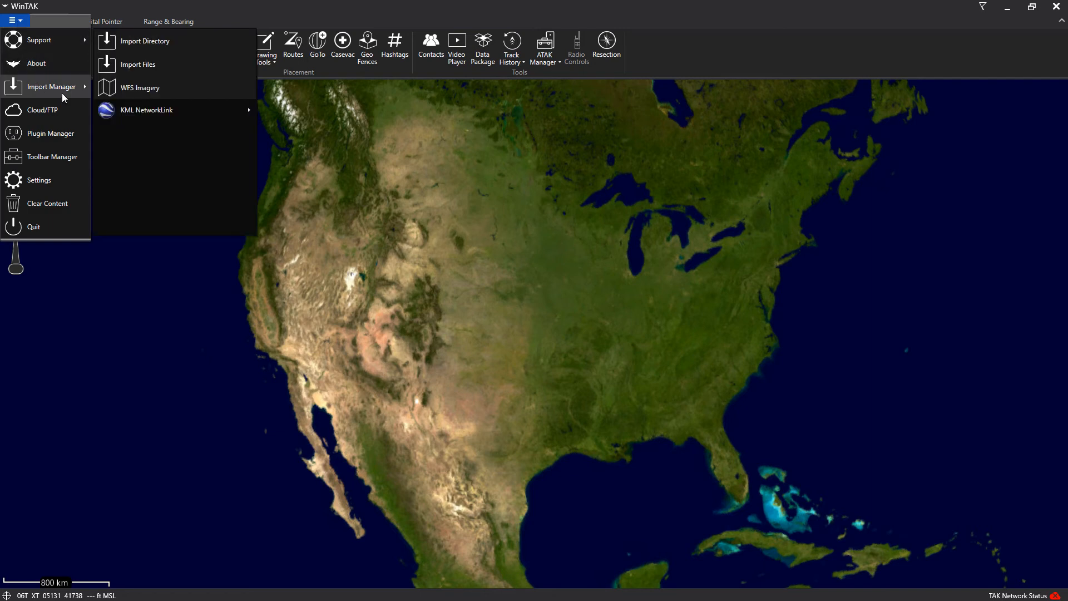
{"action": "left_click", "coordinate": [169, 311]}
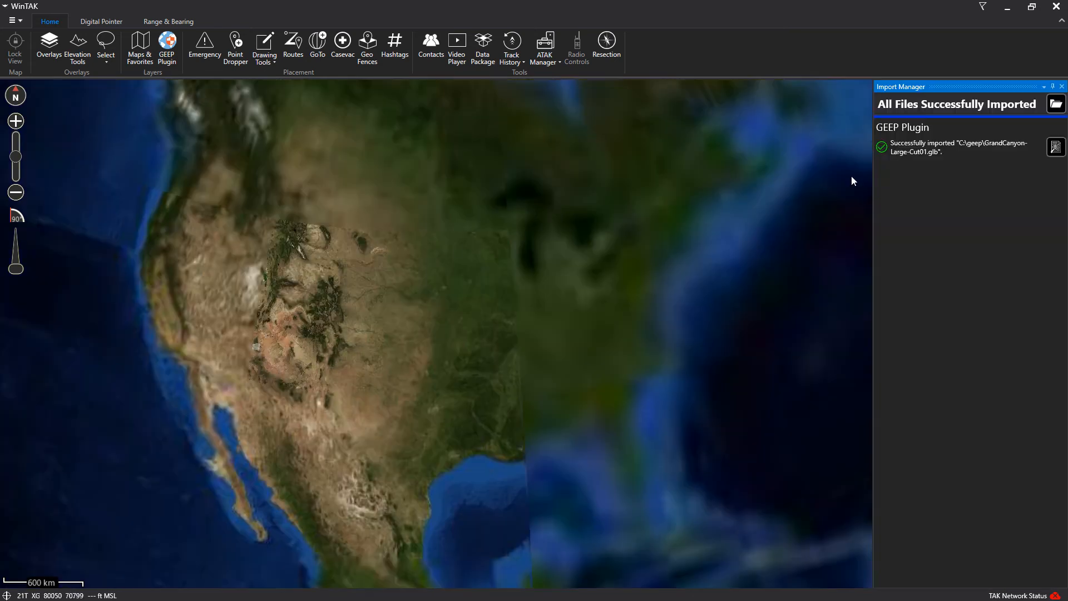
{"action": "scroll", "coordinate": [258, 349], "scroll_direction": "up", "scroll_amount": 5}
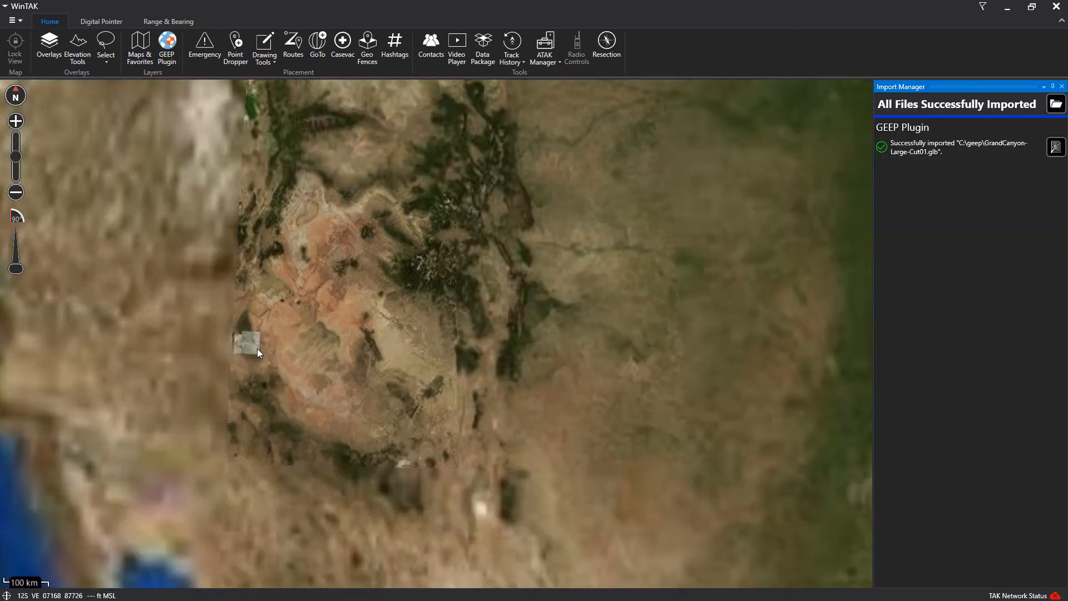
{"action": "scroll", "coordinate": [237, 351], "scroll_direction": "up", "scroll_amount": 5}
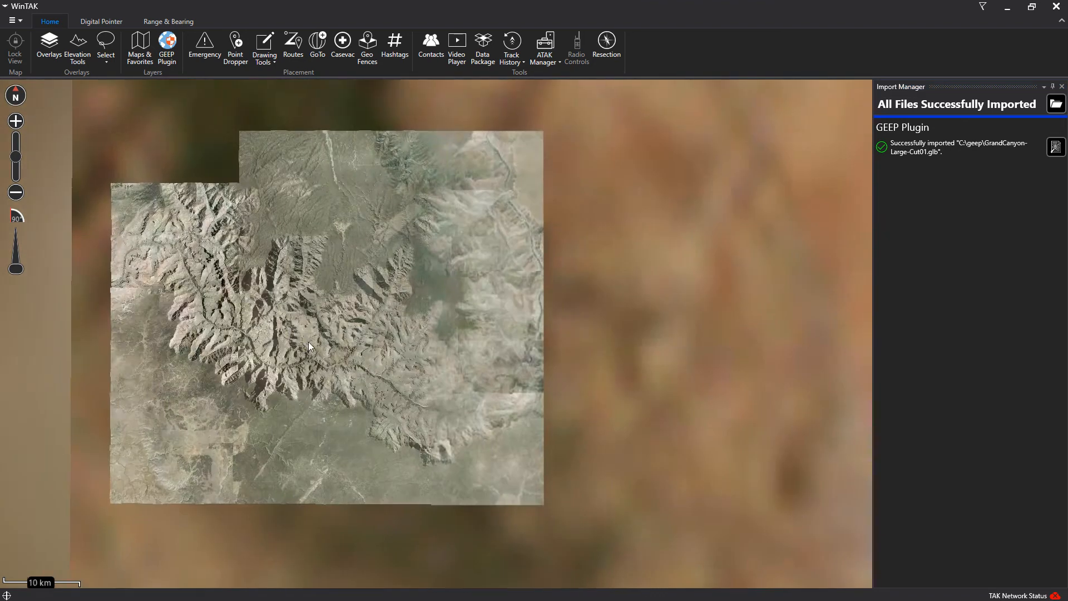
{"action": "scroll", "coordinate": [321, 350], "scroll_direction": "up", "scroll_amount": 2}
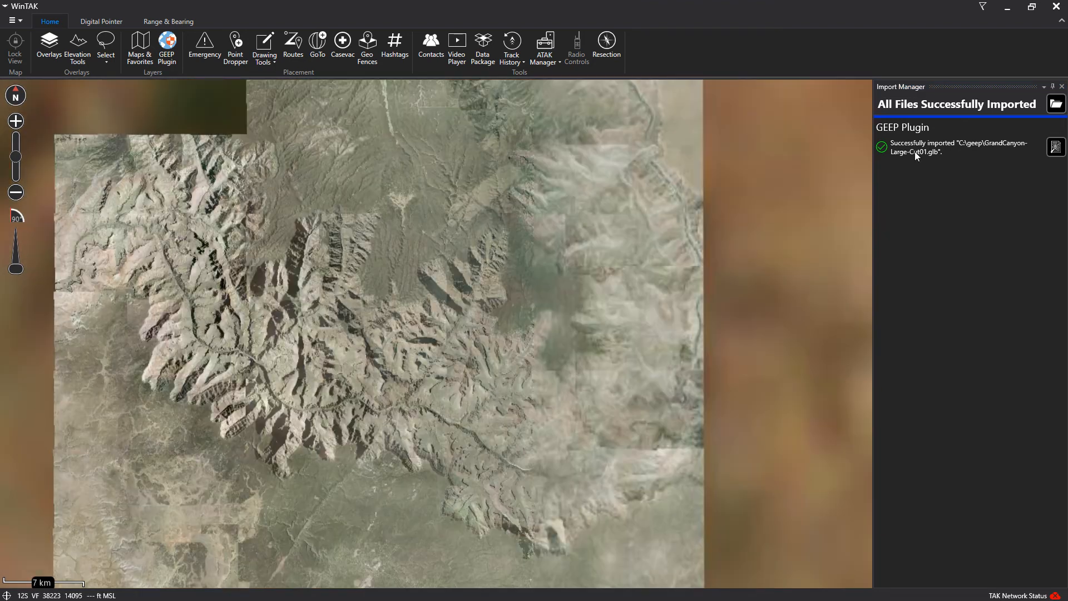
Dismiss the import results, then tilt, rotate and zoom into a close-up 3D view of the canyon terrain
{"action": "left_click", "coordinate": [1062, 87]}
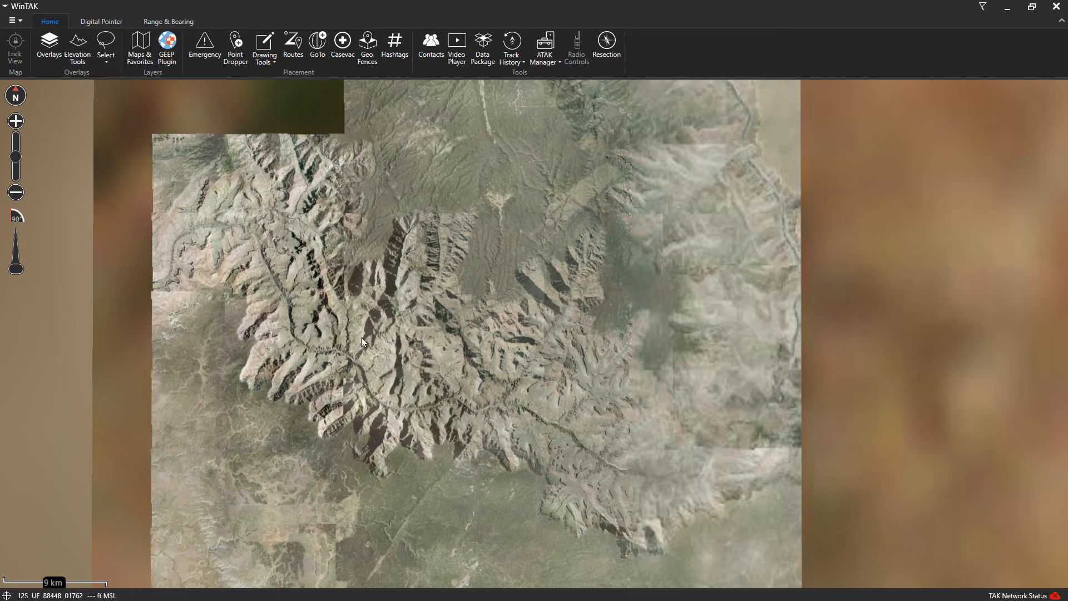
{"action": "left_click_drag", "start_coordinate": [355, 341], "coordinate": [352, 323]}
{"action": "scroll", "coordinate": [341, 306], "scroll_direction": "up", "scroll_amount": 3}
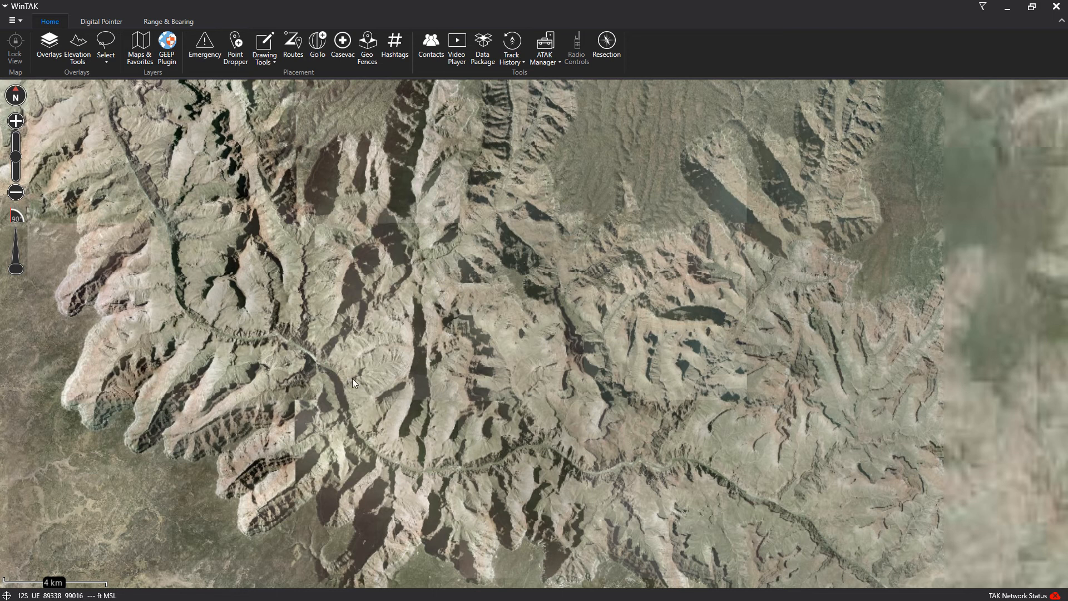
{"action": "left_click_drag", "start_coordinate": [353, 379], "coordinate": [332, 119]}
{"action": "scroll", "coordinate": [338, 284], "scroll_direction": "up", "scroll_amount": 3}
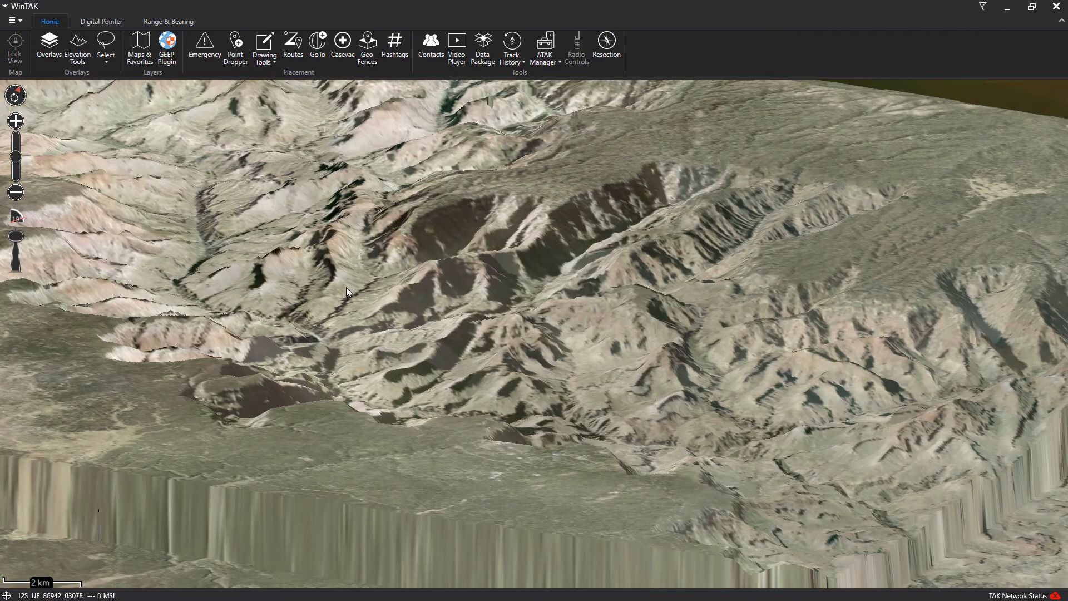
{"action": "left_click_drag", "start_coordinate": [449, 334], "coordinate": [604, 437]}
{"action": "left_click_drag", "start_coordinate": [326, 288], "coordinate": [322, 354]}
{"action": "scroll", "coordinate": [325, 354], "scroll_direction": "up", "scroll_amount": 5}
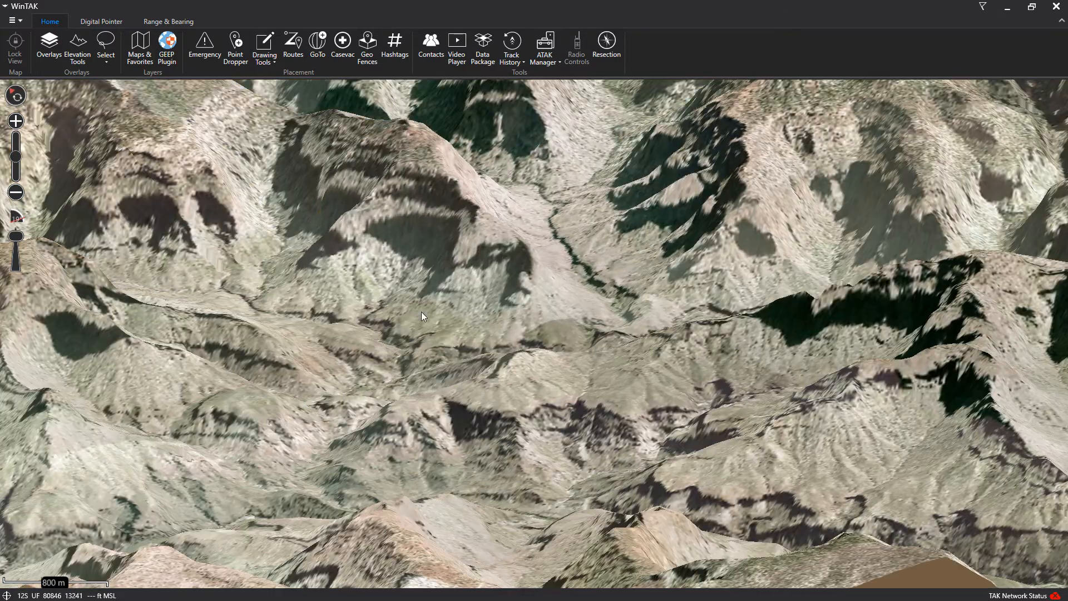
{"action": "left_click_drag", "start_coordinate": [423, 310], "coordinate": [443, 277]}
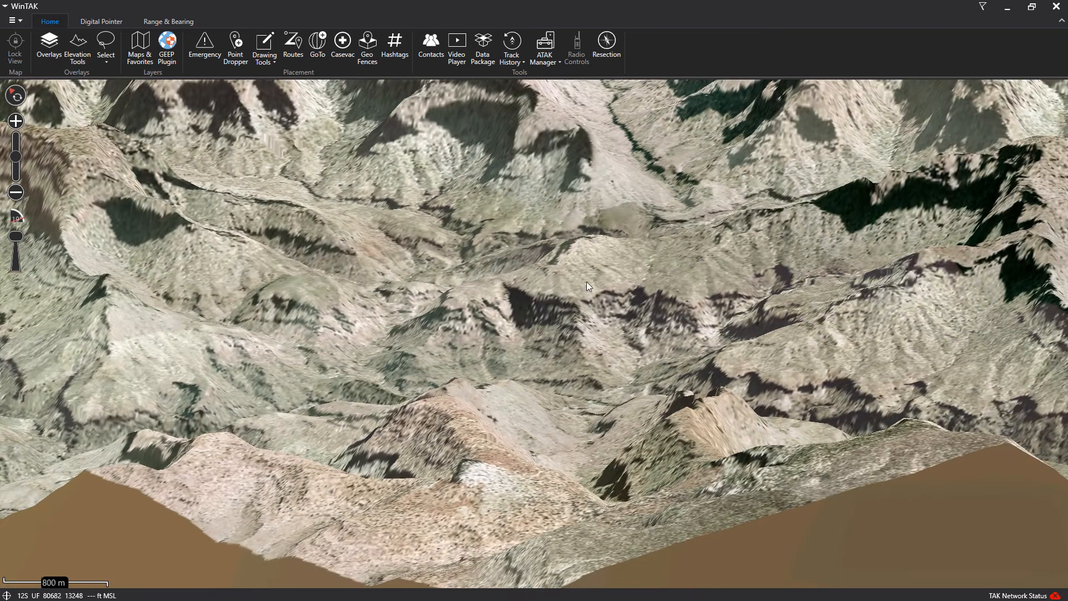
{"action": "left_click_drag", "start_coordinate": [586, 281], "coordinate": [414, 232]}
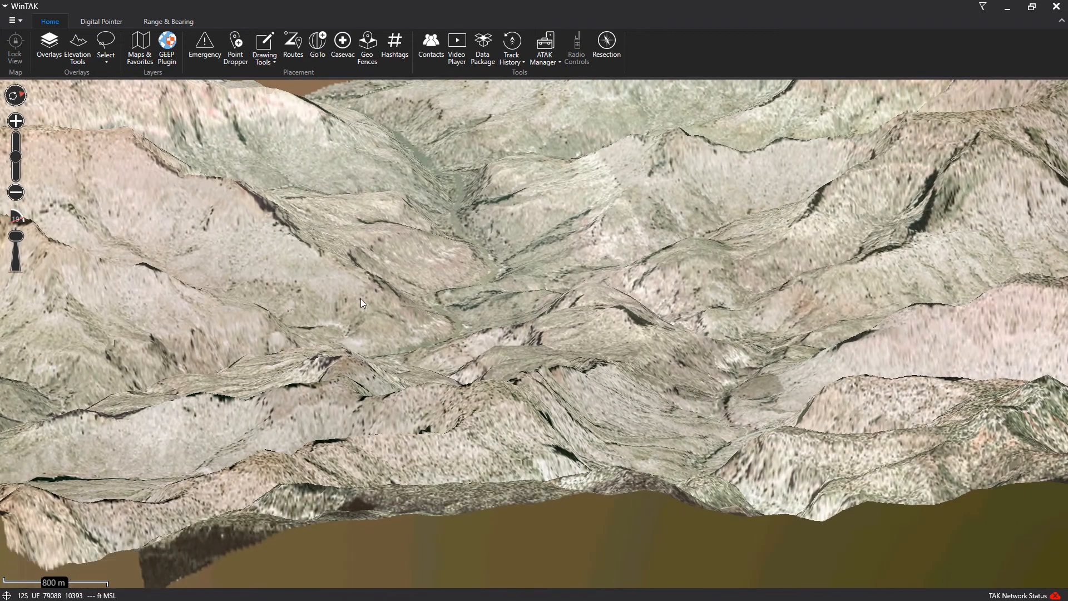
{"action": "left_click", "coordinate": [78, 49]}
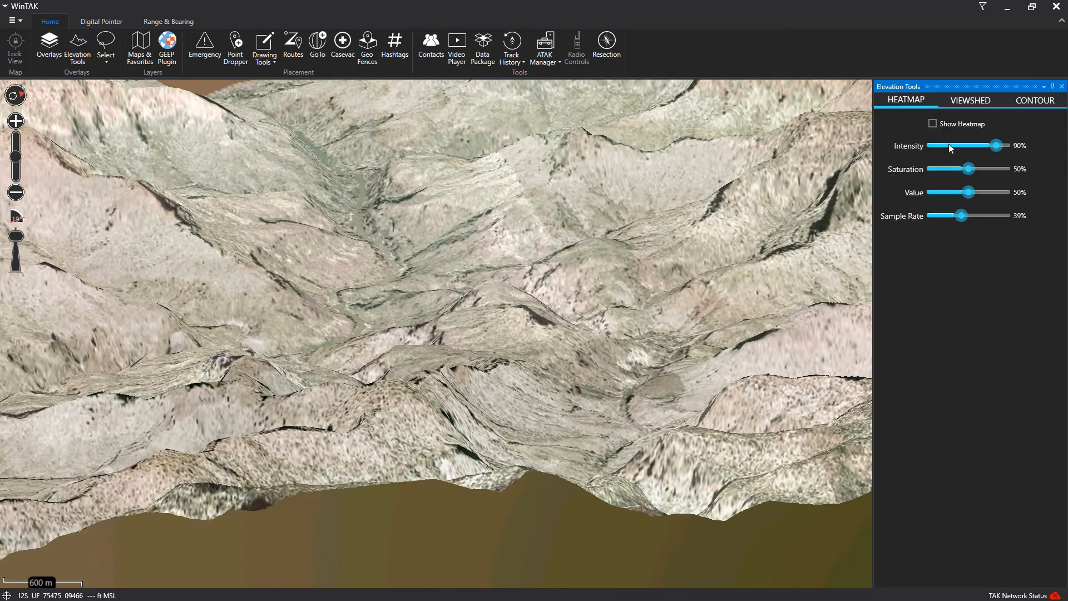
{"action": "left_click", "coordinate": [933, 123]}
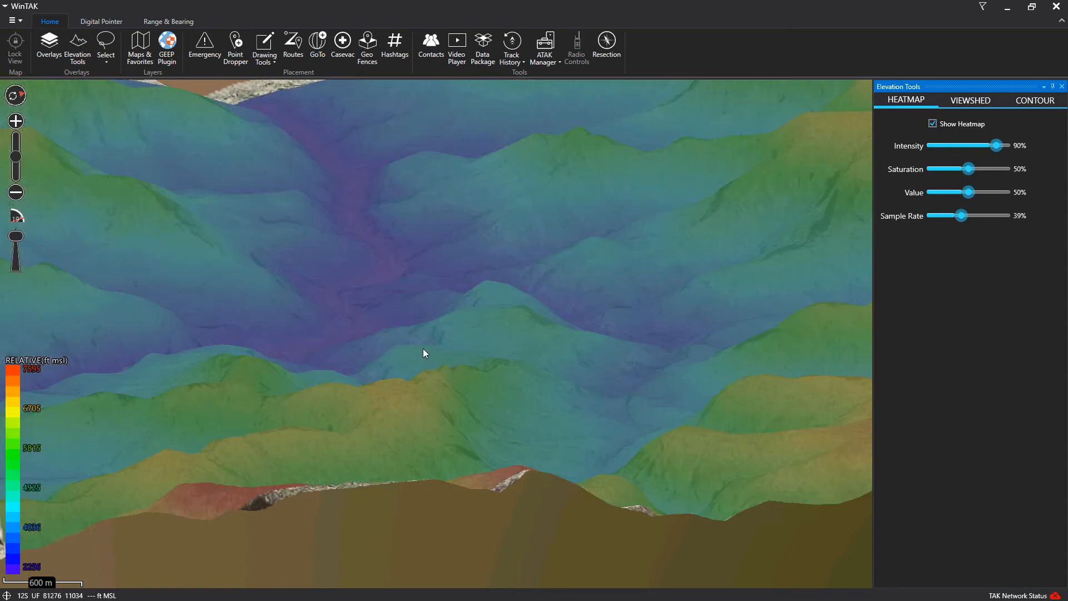
{"action": "scroll", "coordinate": [422, 348], "scroll_direction": "down", "scroll_amount": 3}
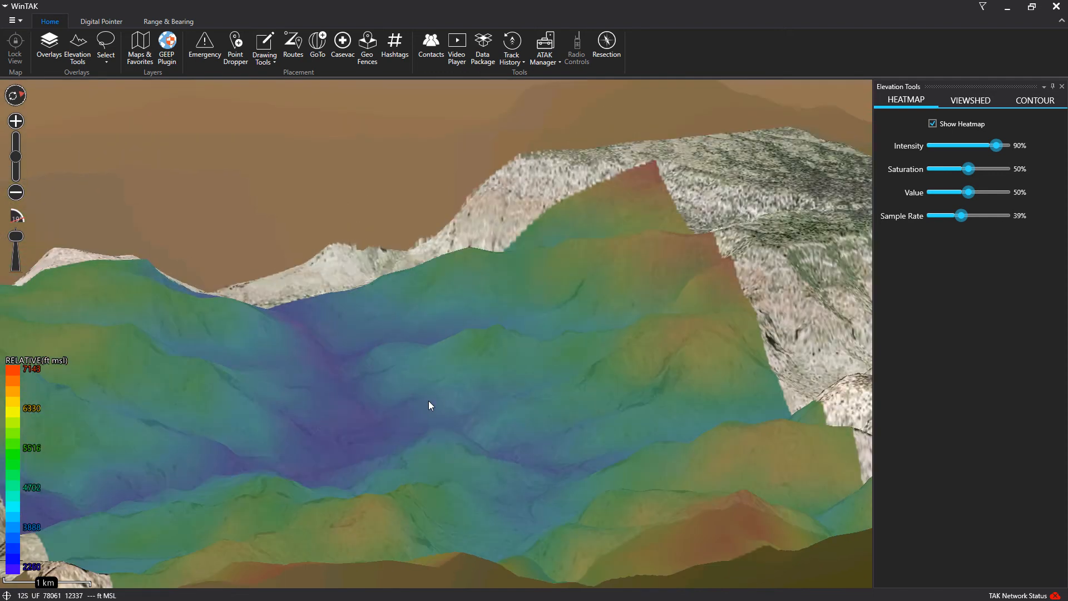
{"action": "right_click", "coordinate": [432, 417]}
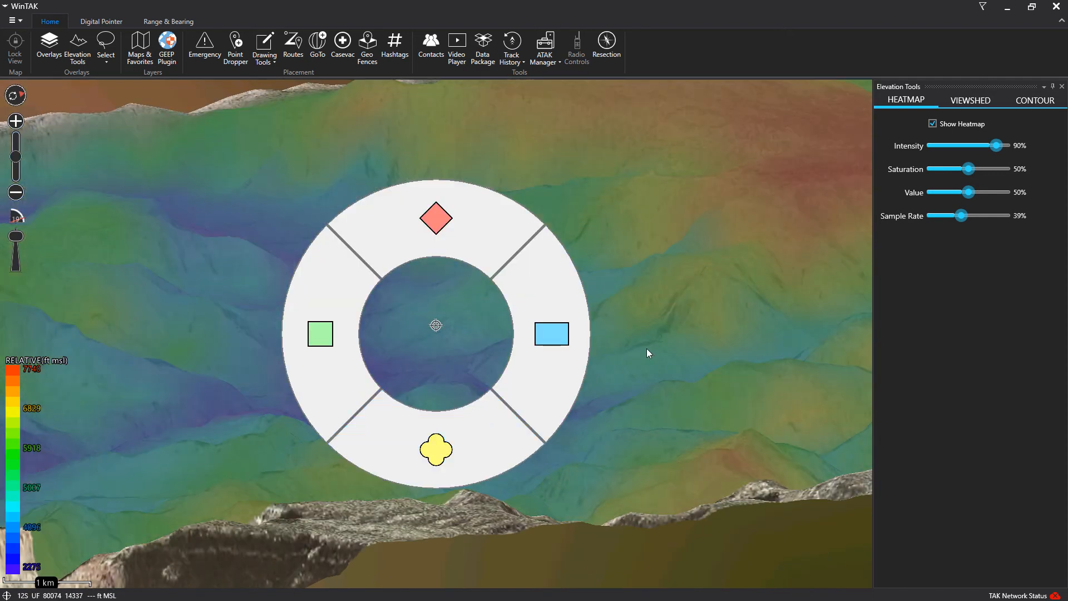
{"action": "left_click_drag", "start_coordinate": [646, 348], "coordinate": [384, 566]}
{"action": "scroll", "coordinate": [417, 439], "scroll_direction": "down", "scroll_amount": 5}
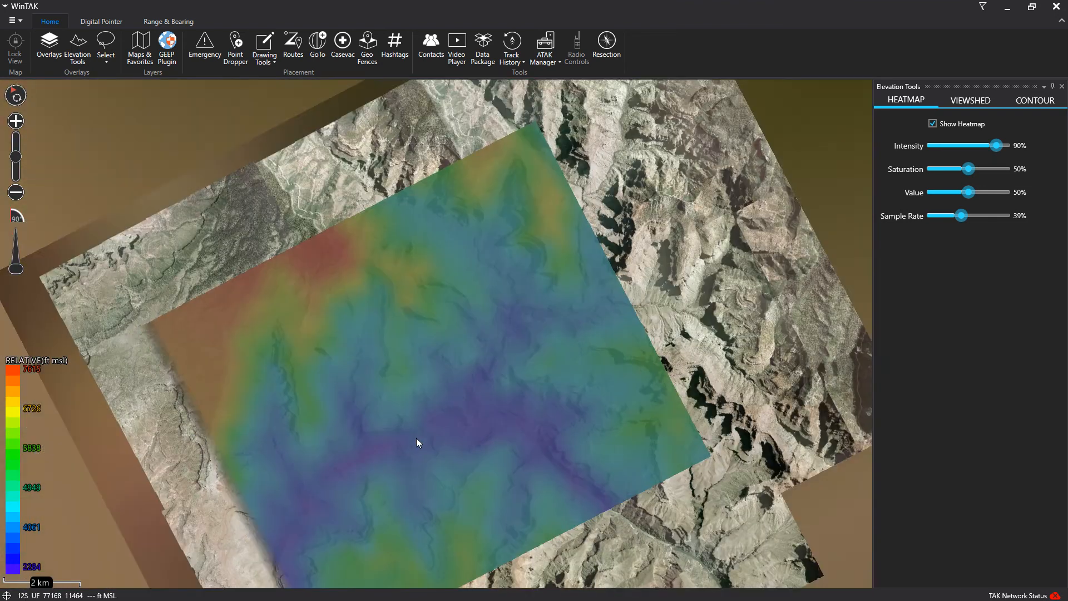
{"action": "scroll", "coordinate": [453, 351], "scroll_direction": "up", "scroll_amount": 2}
{"action": "scroll", "coordinate": [576, 302], "scroll_direction": "down", "scroll_amount": 5}
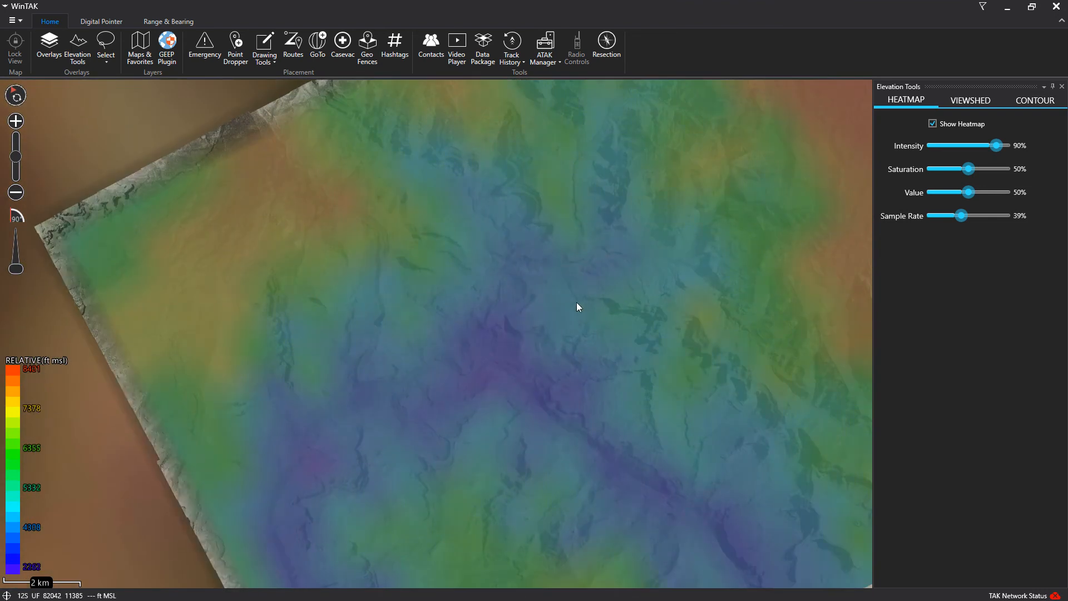
{"action": "scroll", "coordinate": [576, 303], "scroll_direction": "up", "scroll_amount": 3}
{"action": "left_click_drag", "start_coordinate": [483, 280], "coordinate": [434, 270]}
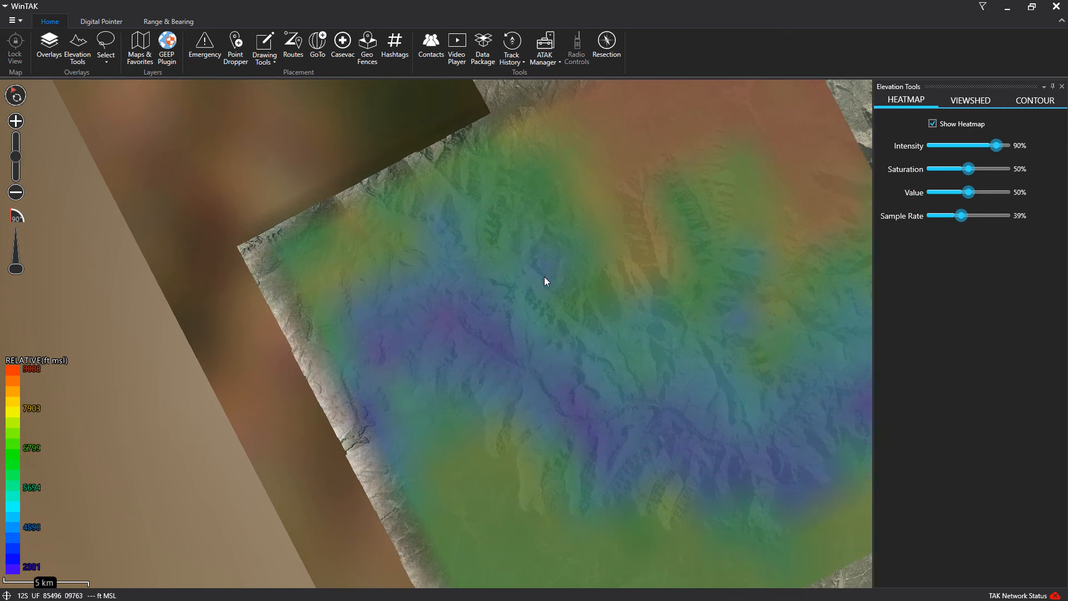
{"action": "left_click_drag", "start_coordinate": [597, 264], "coordinate": [401, 243]}
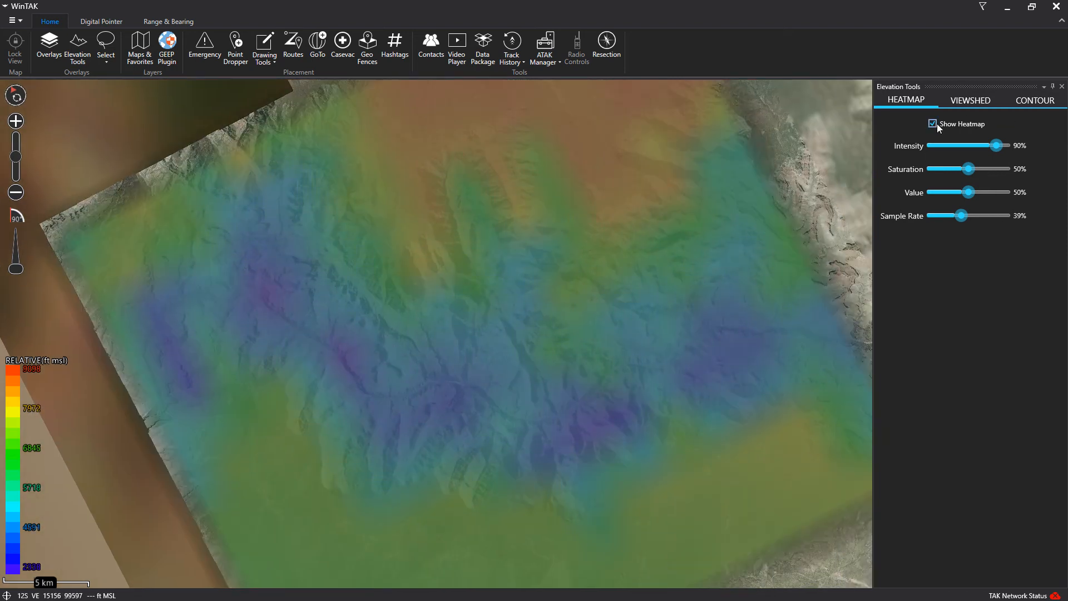
{"action": "left_click", "coordinate": [936, 124]}
{"action": "left_click", "coordinate": [1062, 87]}
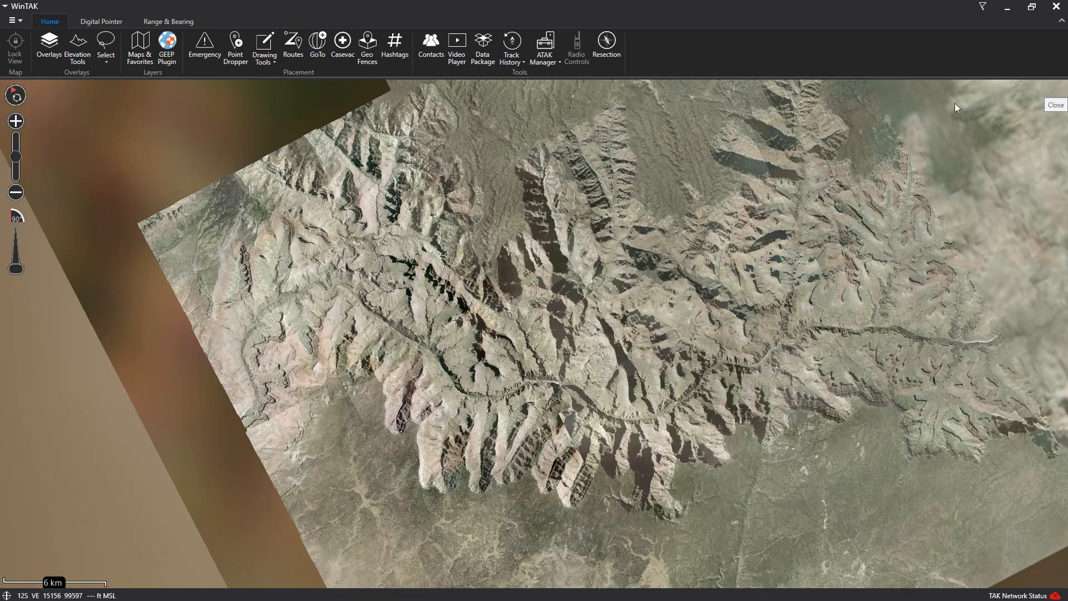
Register a new GEEP server from the pasted URL under the alias 'TAK server'
{"action": "left_click", "coordinate": [170, 44]}
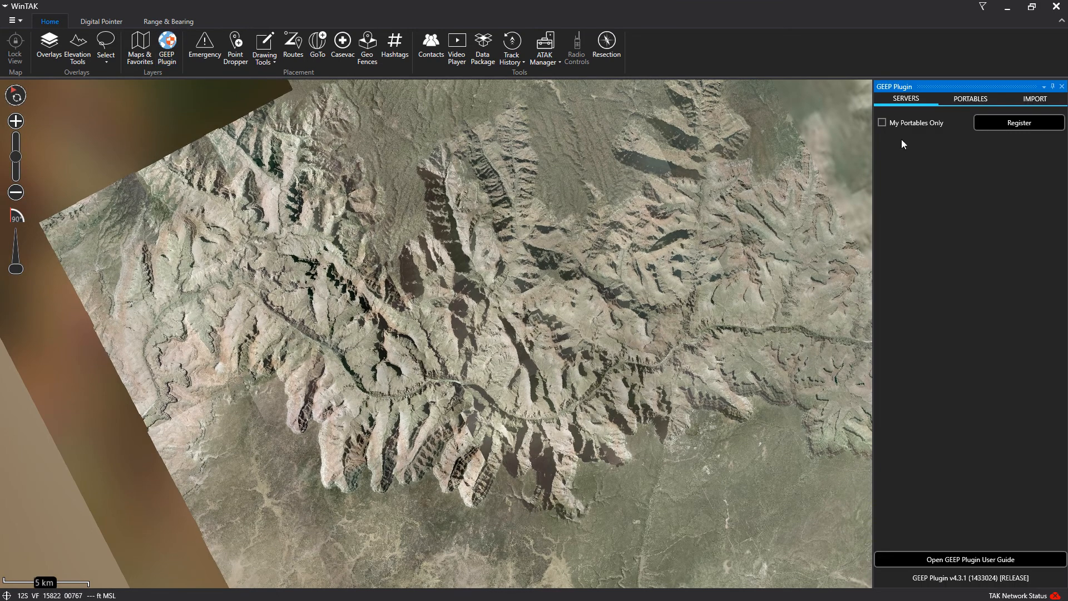
{"action": "left_click", "coordinate": [997, 119]}
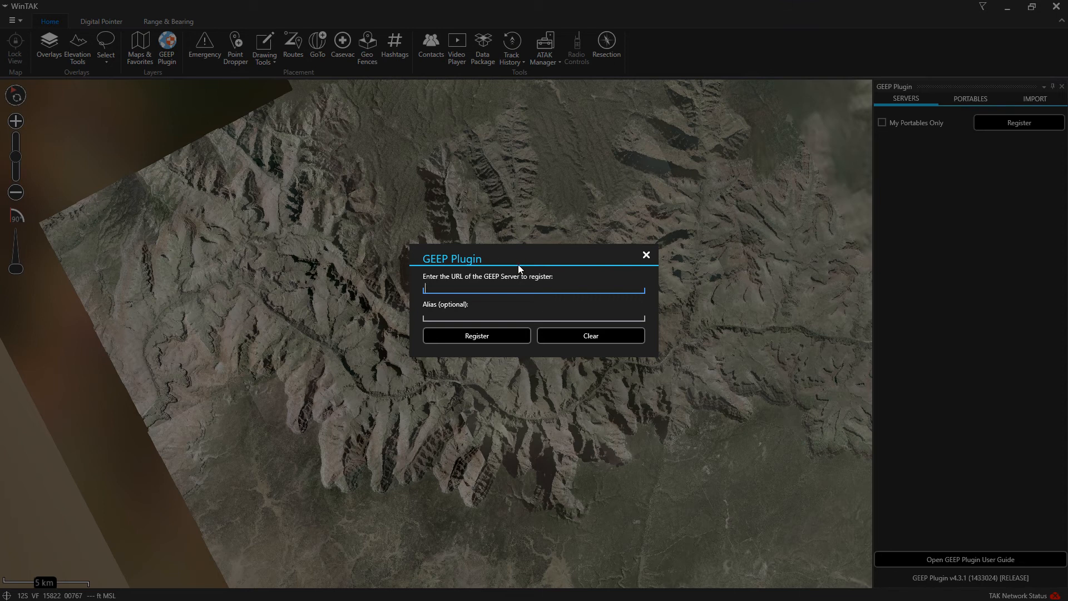
{"action": "type", "text": "http://bryans-tak-box.atlas-partners.t-sciences.com"}
{"action": "left_click", "coordinate": [502, 312]}
{"action": "type", "text": "T"}
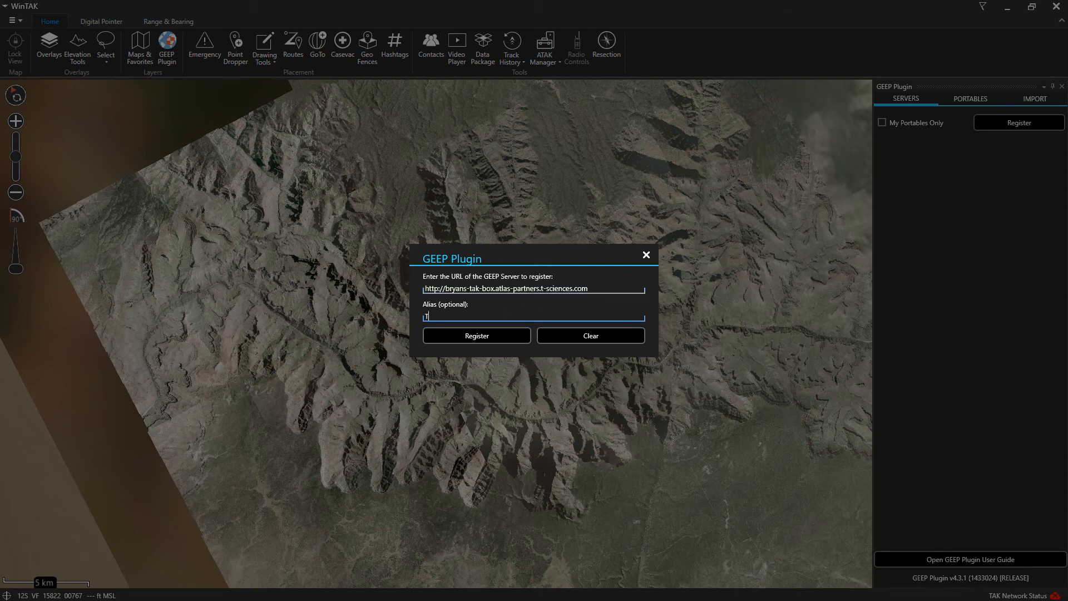
{"action": "type", "text": "AK server"}
{"action": "key", "text": "Return"}
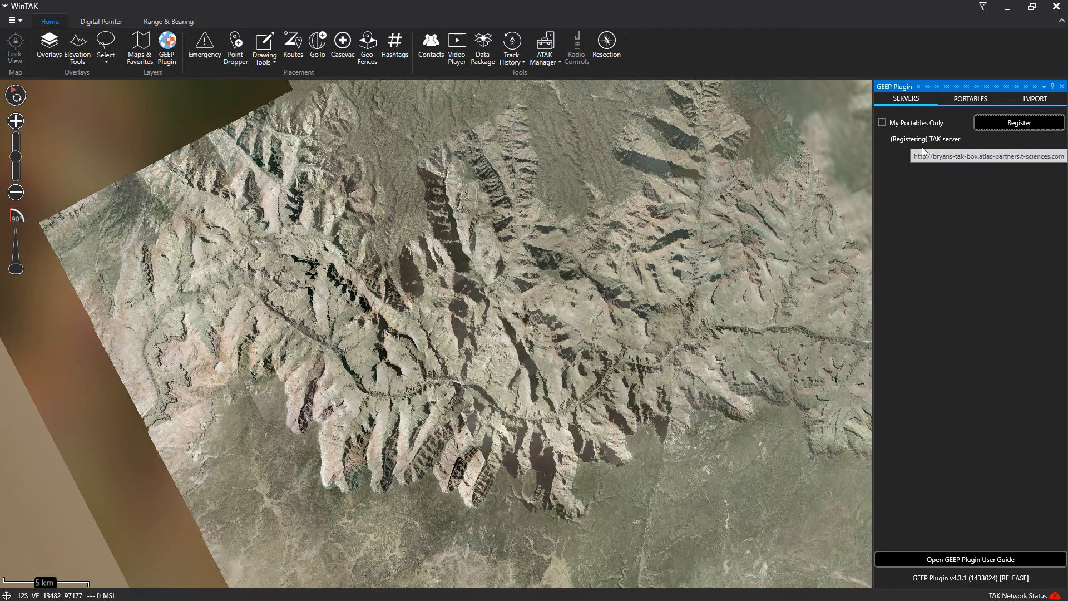
Expand the TAK server's portables list and widen the GEEP panel to show full file names
{"action": "left_click", "coordinate": [883, 139]}
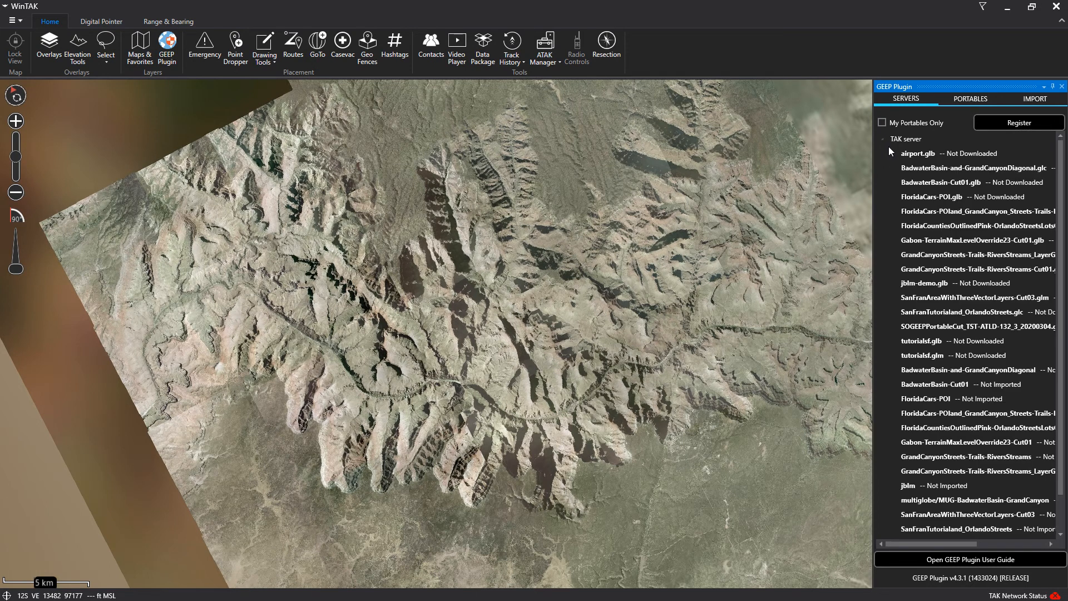
{"action": "left_click_drag", "start_coordinate": [873, 178], "coordinate": [697, 181]}
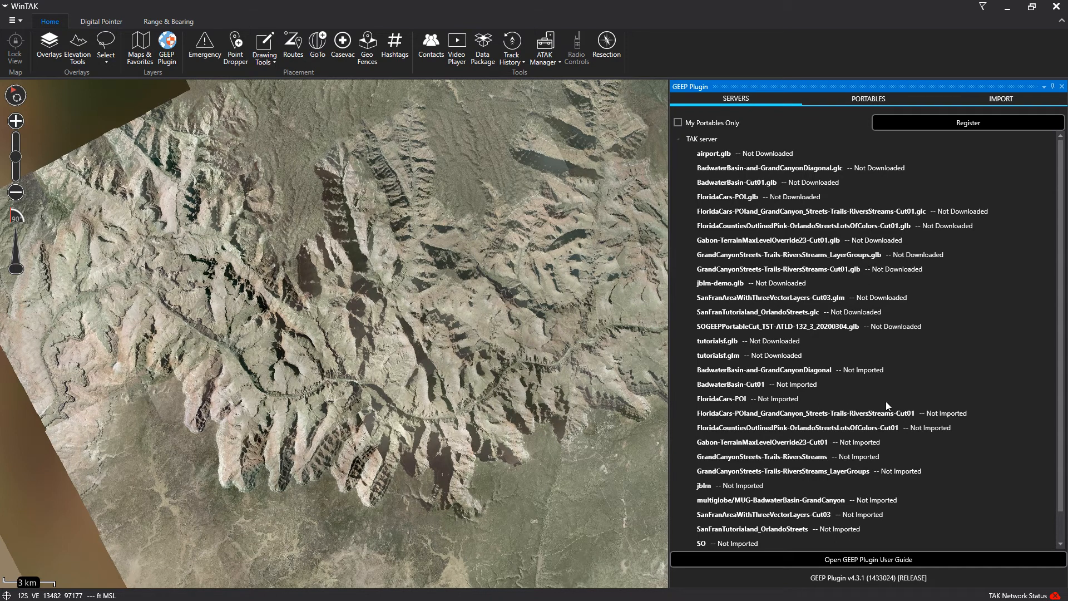
{"action": "scroll", "coordinate": [886, 407], "scroll_direction": "down", "scroll_amount": 1}
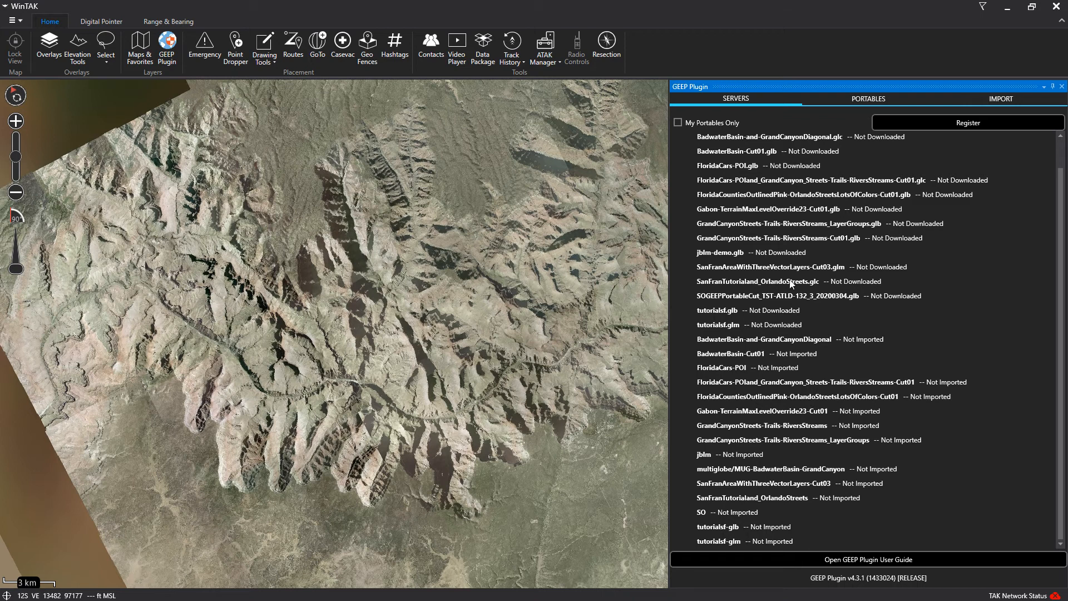
Spin the globe from North America round to Africa and centre the Somali coast
{"action": "left_click", "coordinate": [17, 95]}
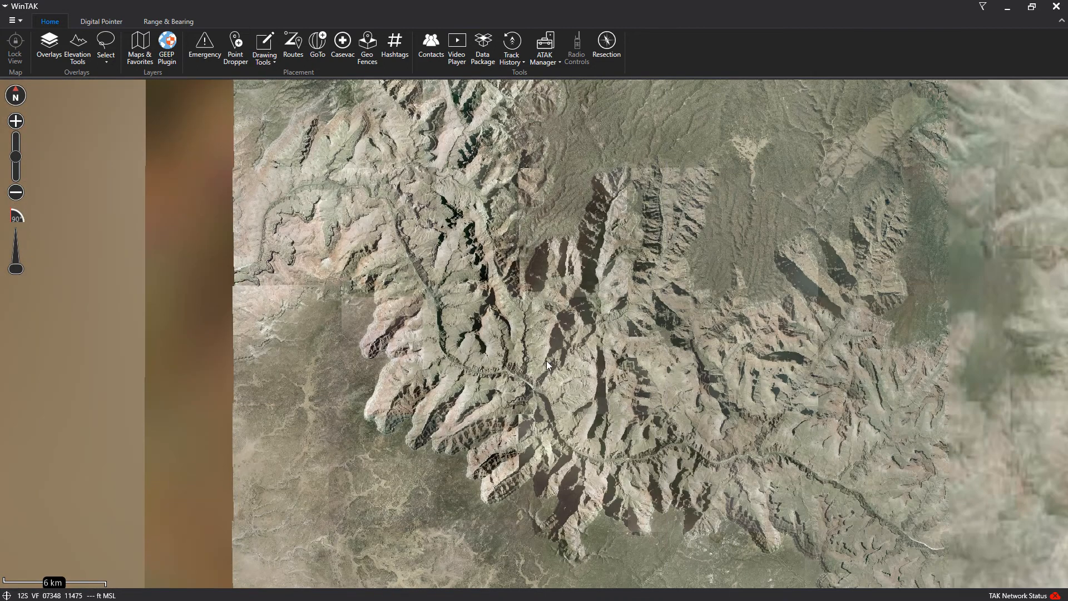
{"action": "scroll", "coordinate": [550, 363], "scroll_direction": "down", "scroll_amount": 5}
{"action": "scroll", "coordinate": [655, 362], "scroll_direction": "down", "scroll_amount": 4}
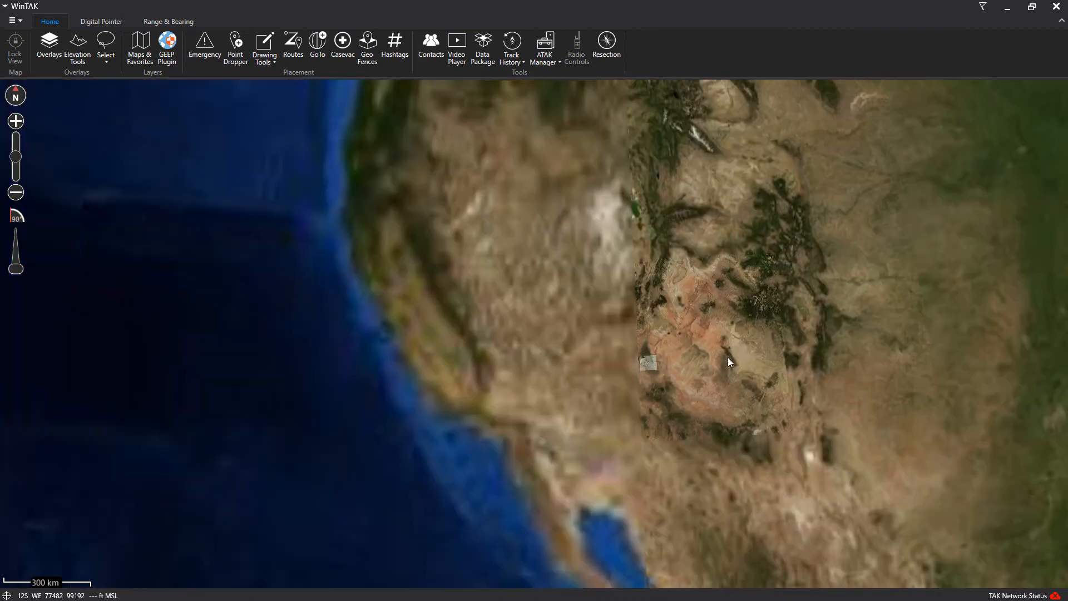
{"action": "left_click_drag", "start_coordinate": [779, 401], "coordinate": [170, 275]}
{"action": "left_click_drag", "start_coordinate": [487, 323], "coordinate": [141, 244]}
{"action": "scroll", "coordinate": [652, 337], "scroll_direction": "down", "scroll_amount": 3}
{"action": "left_click_drag", "start_coordinate": [652, 340], "coordinate": [346, 339]}
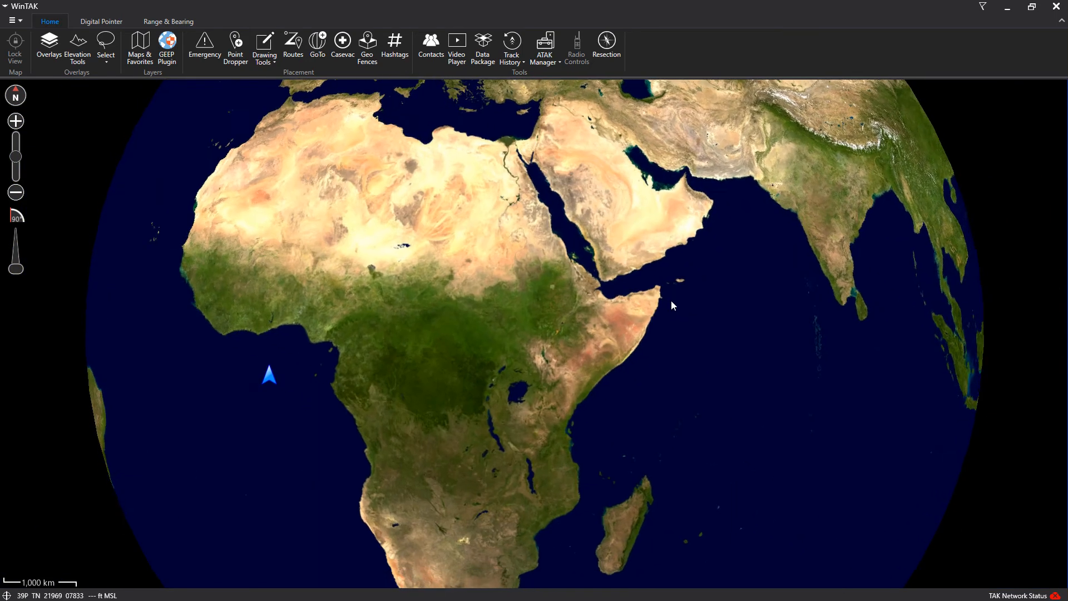
{"action": "scroll", "coordinate": [685, 302], "scroll_direction": "up", "scroll_amount": 4}
{"action": "scroll", "coordinate": [567, 292], "scroll_direction": "up", "scroll_amount": 3}
{"action": "left_click_drag", "start_coordinate": [573, 285], "coordinate": [500, 276]}
Import the SO portable with display name 'Somalia' and pan along its imagery of the coast
{"action": "left_click", "coordinate": [169, 45]}
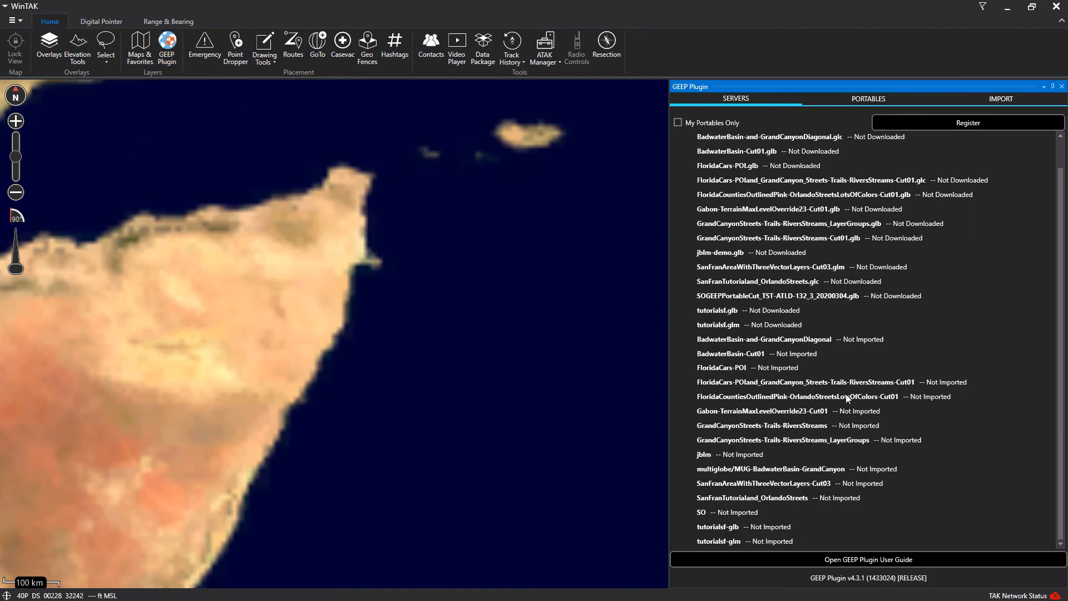
{"action": "double_click", "coordinate": [726, 512]}
{"action": "type", "text": "S"}
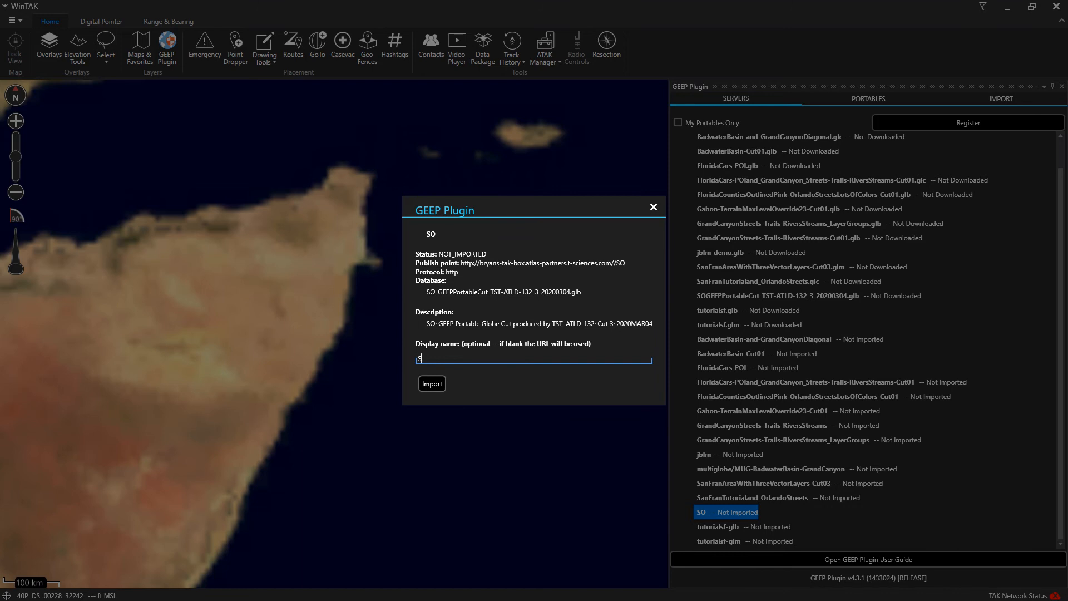
{"action": "type", "text": "omalia"}
{"action": "left_click", "coordinate": [441, 386]}
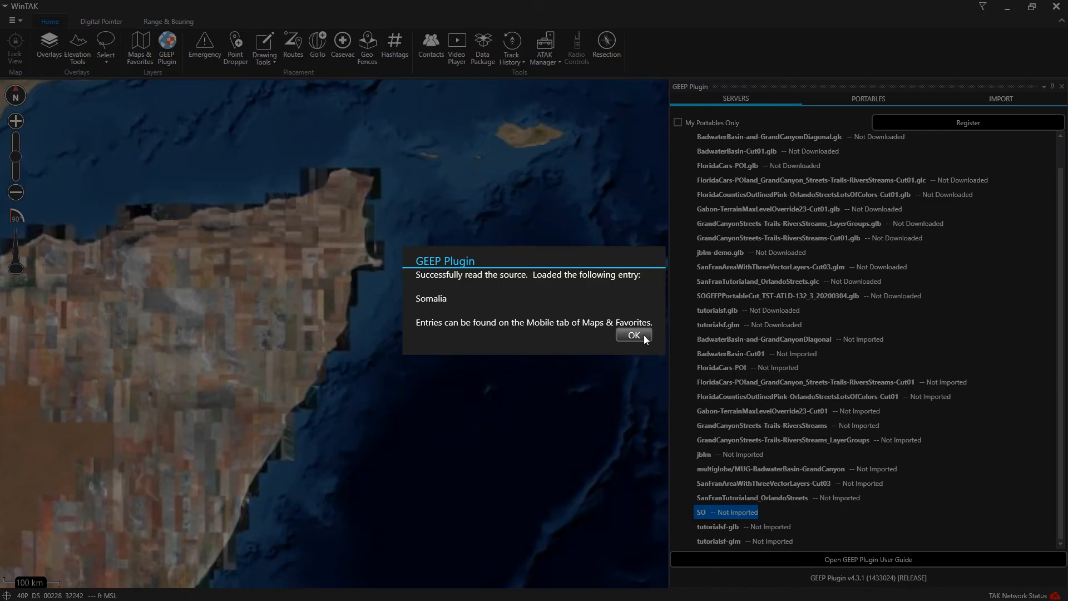
{"action": "left_click", "coordinate": [634, 336]}
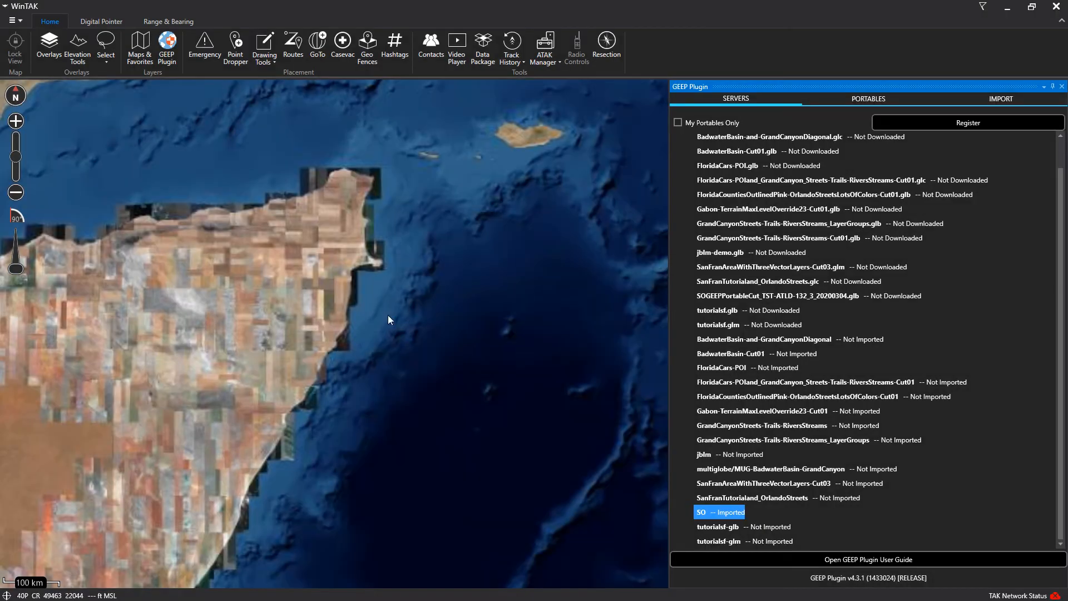
{"action": "left_click_drag", "start_coordinate": [171, 467], "coordinate": [290, 375]}
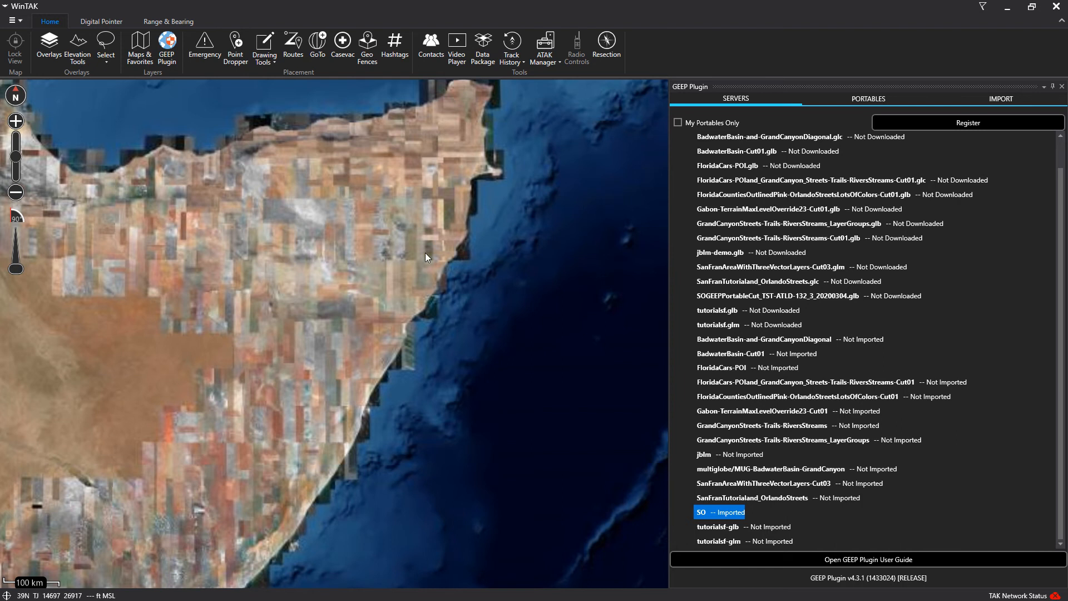
{"action": "left_click_drag", "start_coordinate": [251, 447], "coordinate": [395, 315]}
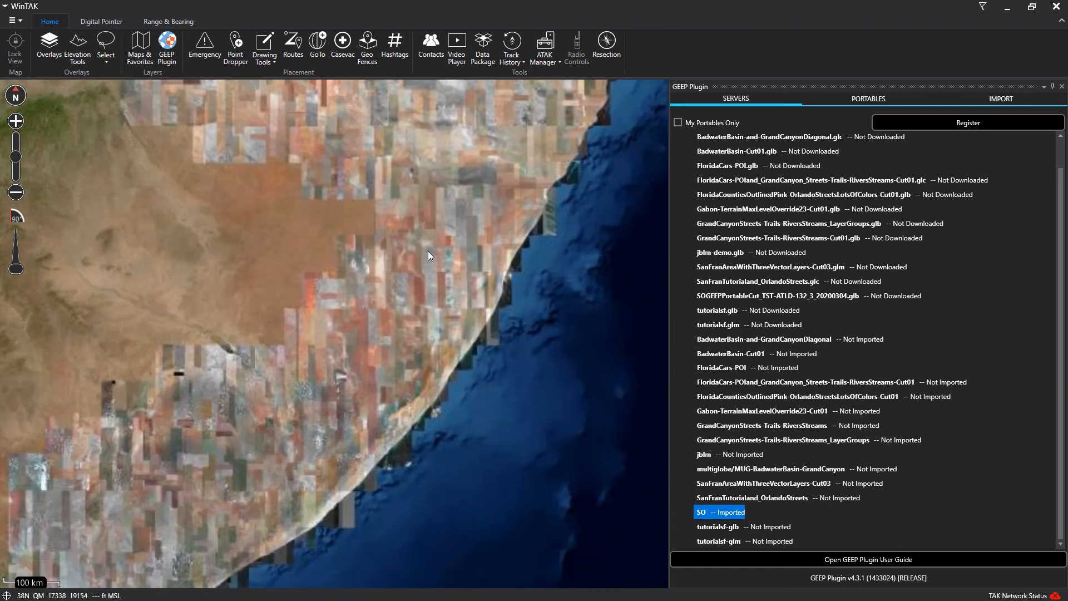
{"action": "left_click_drag", "start_coordinate": [247, 521], "coordinate": [319, 379]}
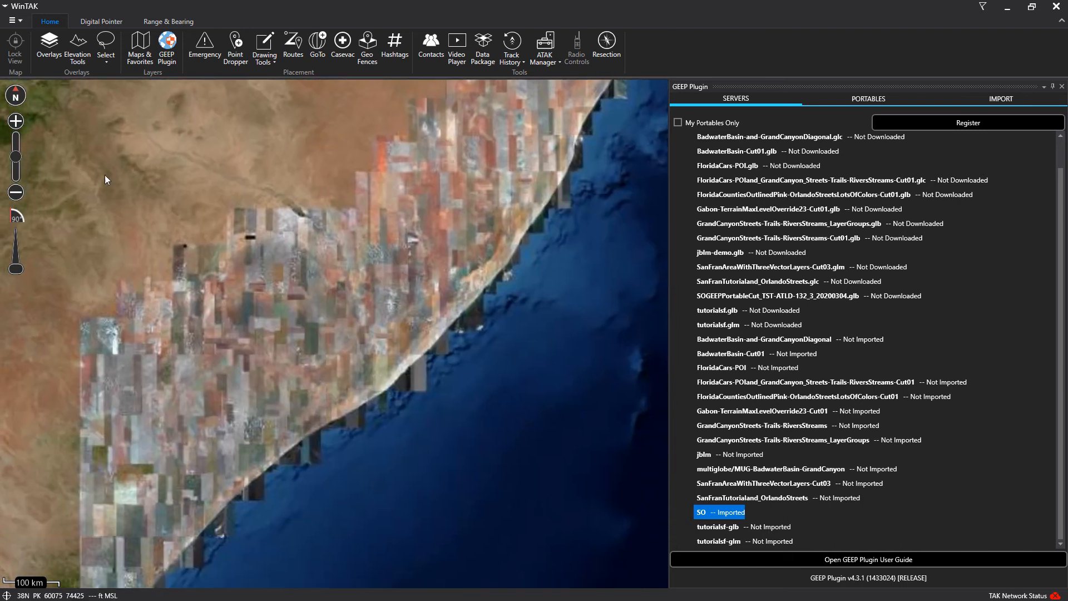
{"action": "left_click_drag", "start_coordinate": [297, 230], "coordinate": [332, 196]}
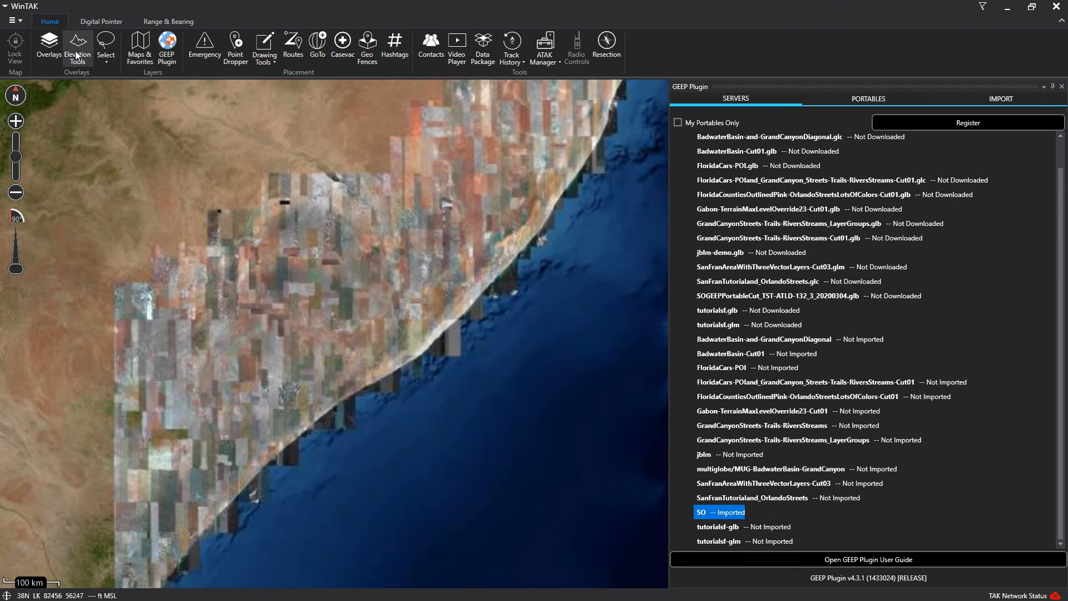
Enable the GEEP Plugin's Somalia overlay in the Overlay Manager
{"action": "left_click", "coordinate": [51, 46]}
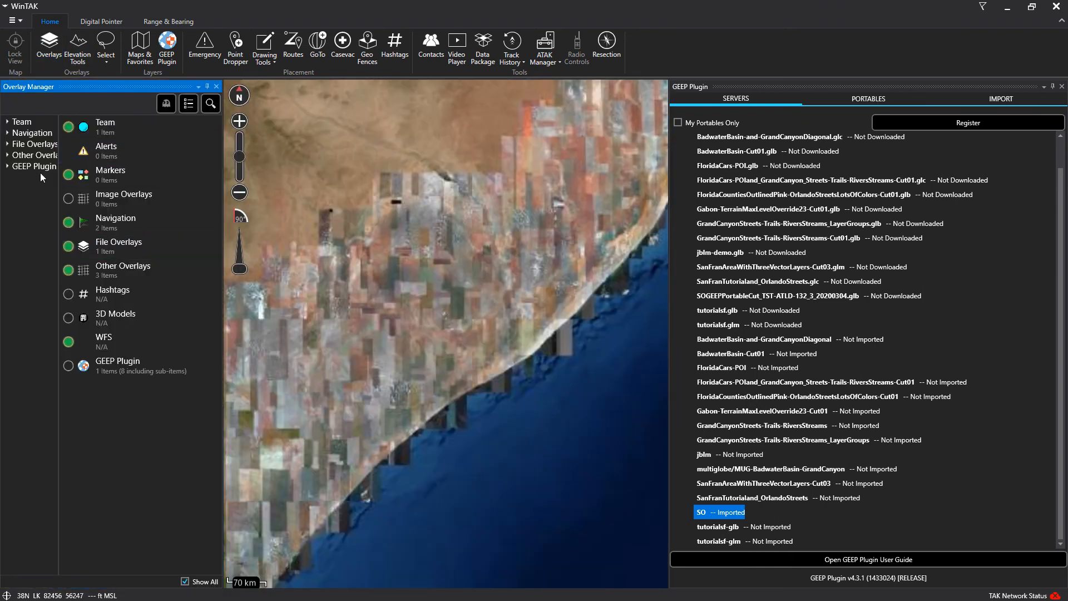
{"action": "left_click", "coordinate": [128, 367]}
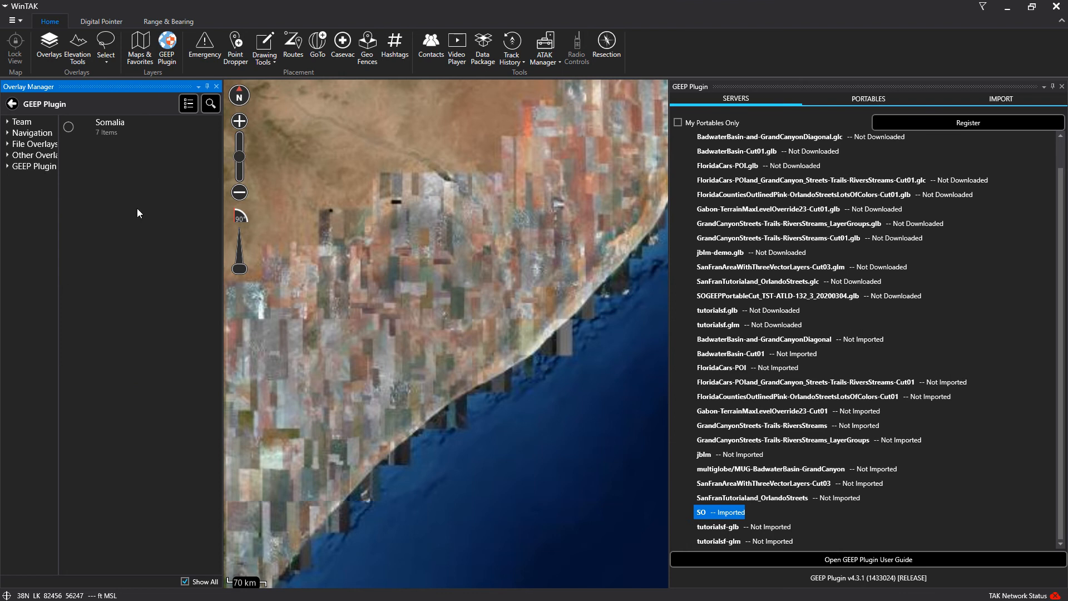
{"action": "left_click", "coordinate": [129, 131]}
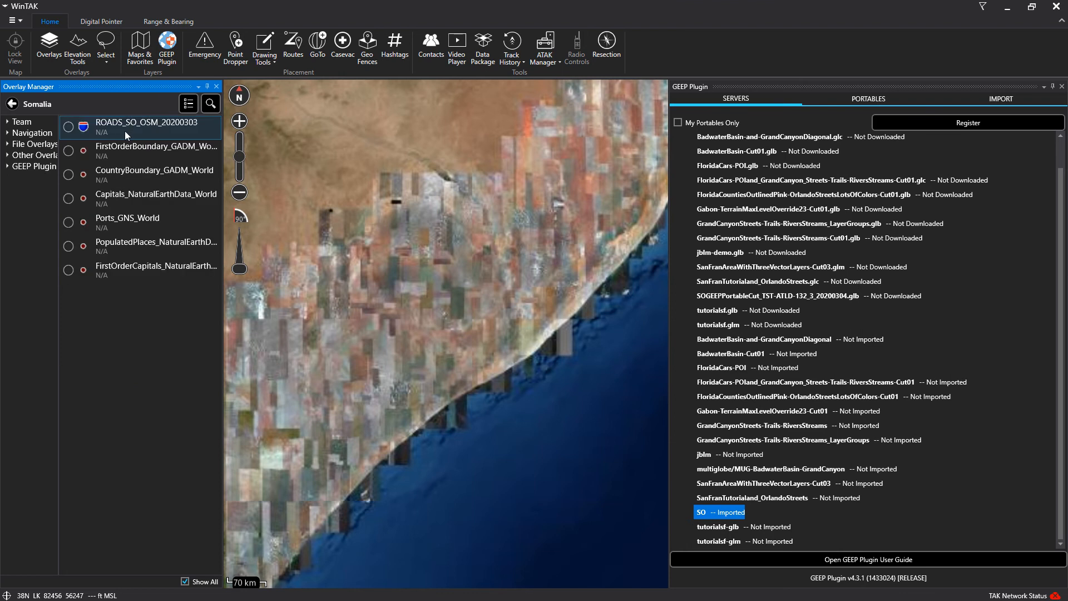
{"action": "left_click", "coordinate": [35, 167]}
{"action": "left_click", "coordinate": [69, 127]}
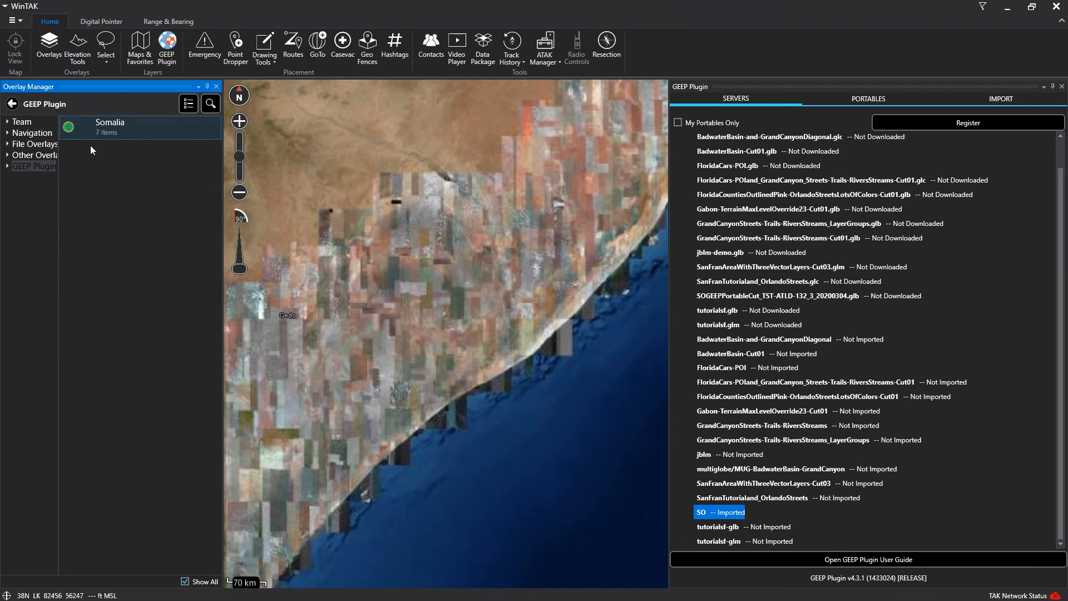
{"action": "left_click", "coordinate": [121, 128]}
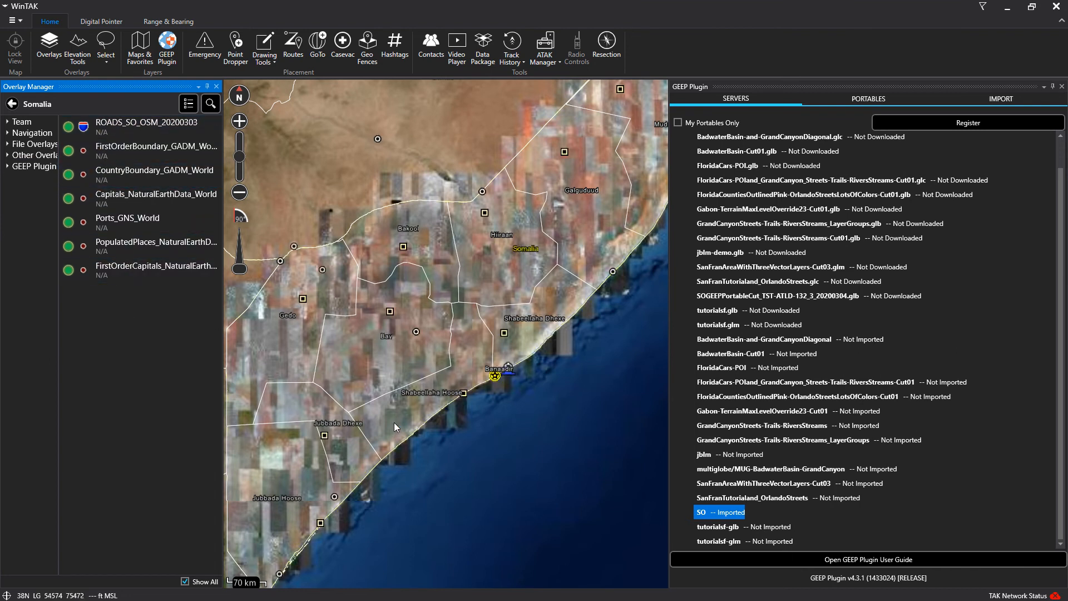
Zoom in to centre Mogadishu and bring up the Portables creation form
{"action": "left_click_drag", "start_coordinate": [394, 422], "coordinate": [381, 359]}
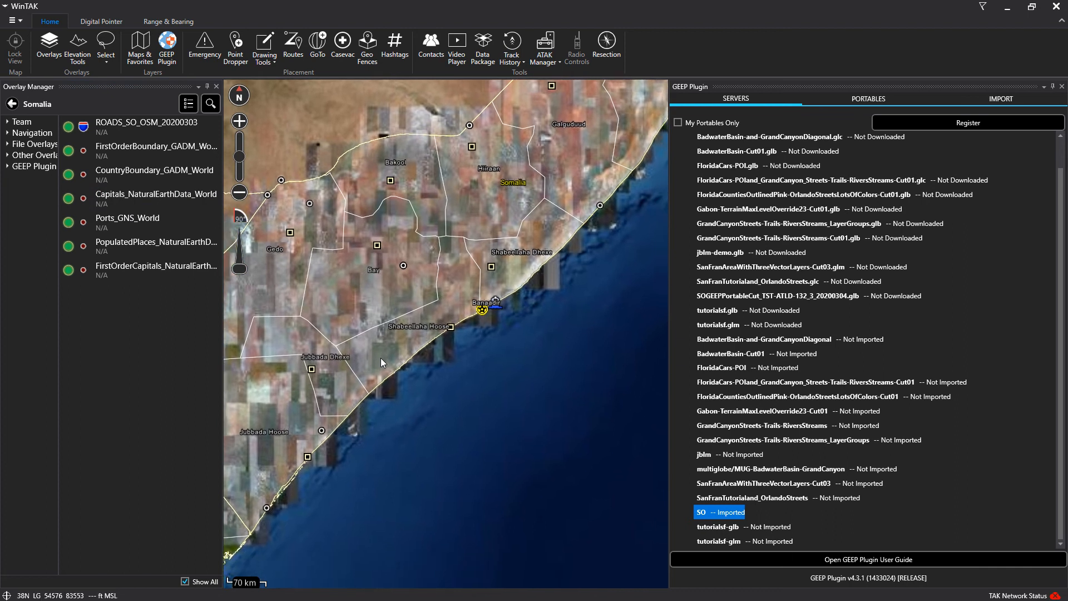
{"action": "scroll", "coordinate": [466, 315], "scroll_direction": "up", "scroll_amount": 6}
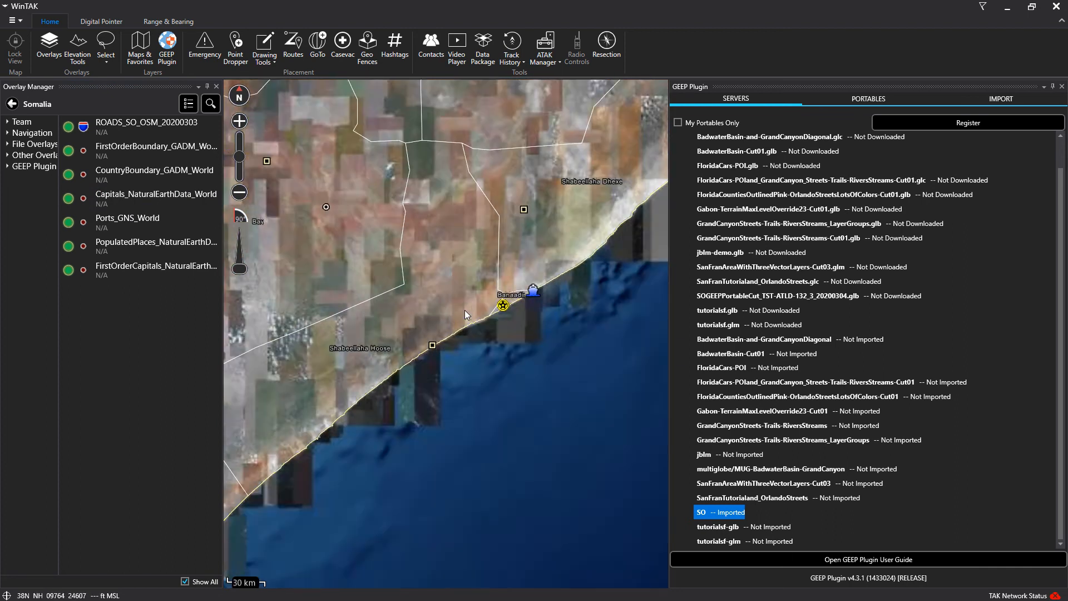
{"action": "scroll", "coordinate": [491, 310], "scroll_direction": "up", "scroll_amount": 4}
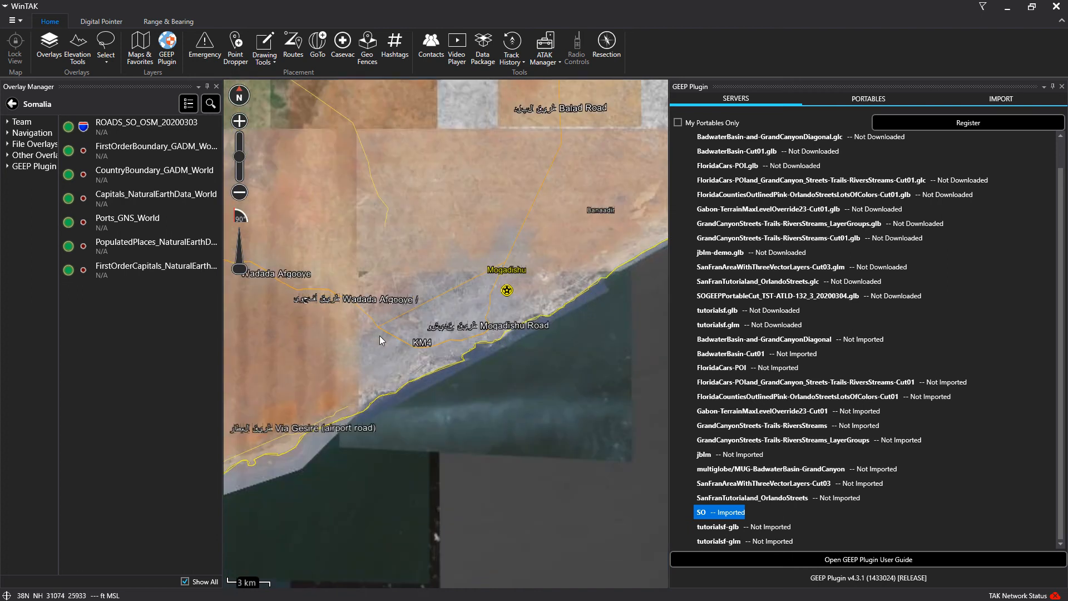
{"action": "left_click_drag", "start_coordinate": [380, 336], "coordinate": [385, 316]}
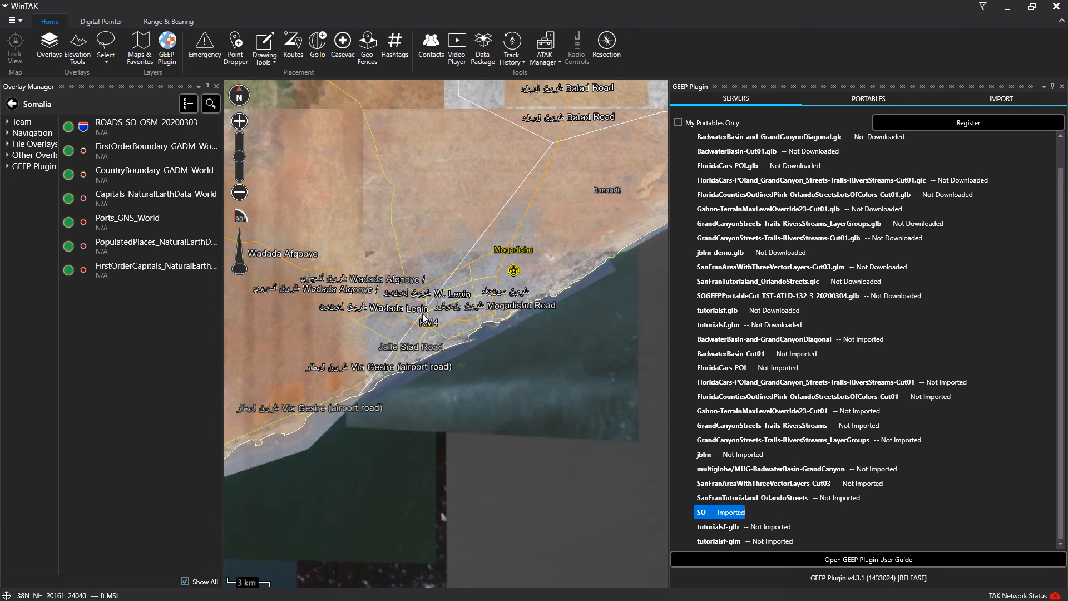
{"action": "left_click", "coordinate": [876, 98]}
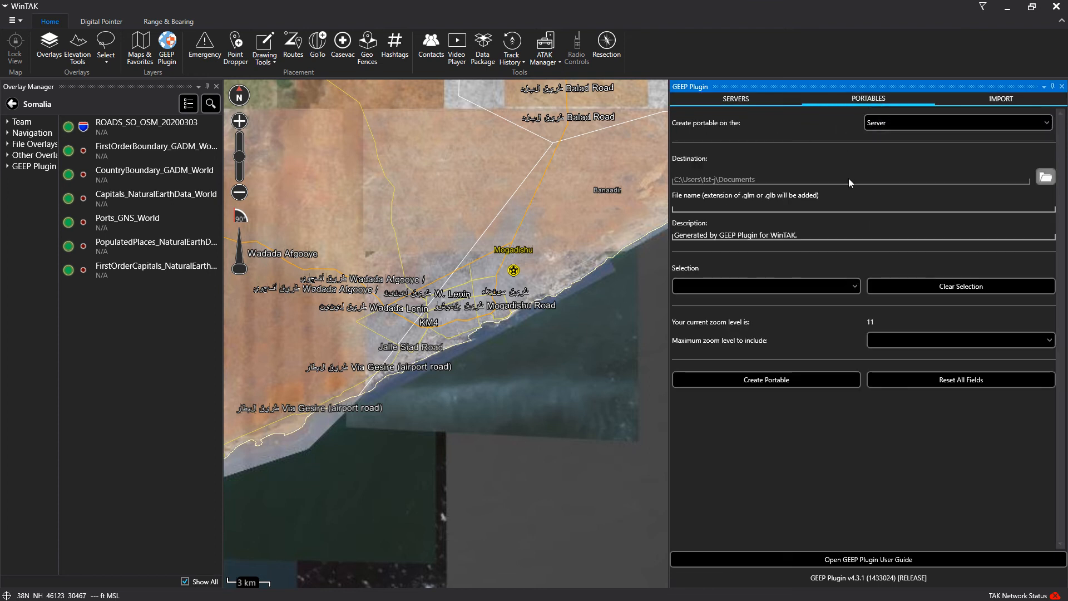
Select the portable File name field and zoom into Mogadishu to level 19
{"action": "left_click", "coordinate": [839, 210]}
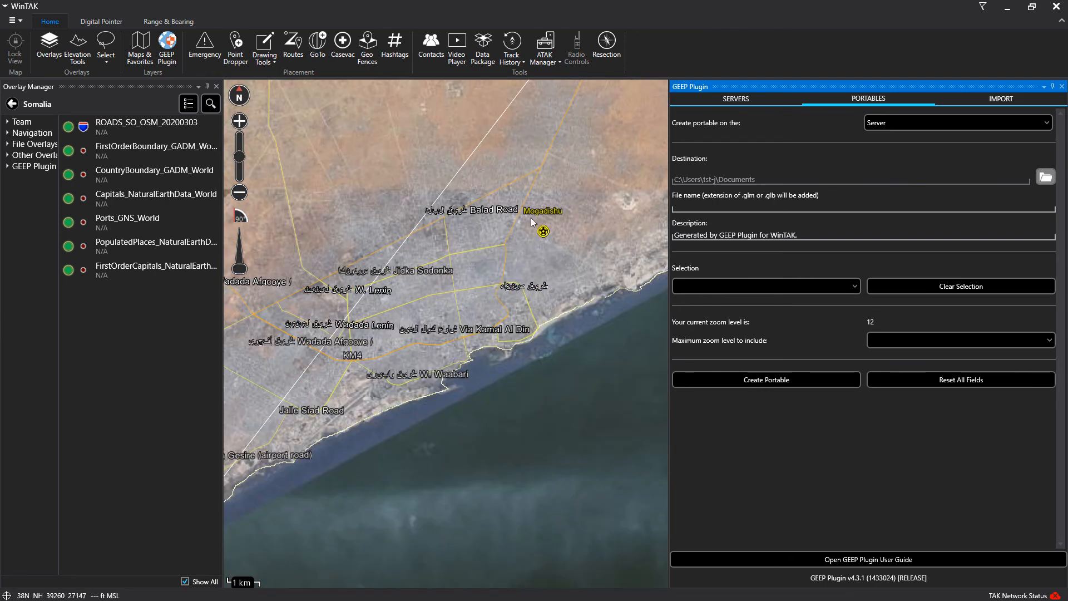
{"action": "scroll", "coordinate": [495, 308], "scroll_direction": "up", "scroll_amount": 2}
{"action": "scroll", "coordinate": [445, 366], "scroll_direction": "up", "scroll_amount": 3}
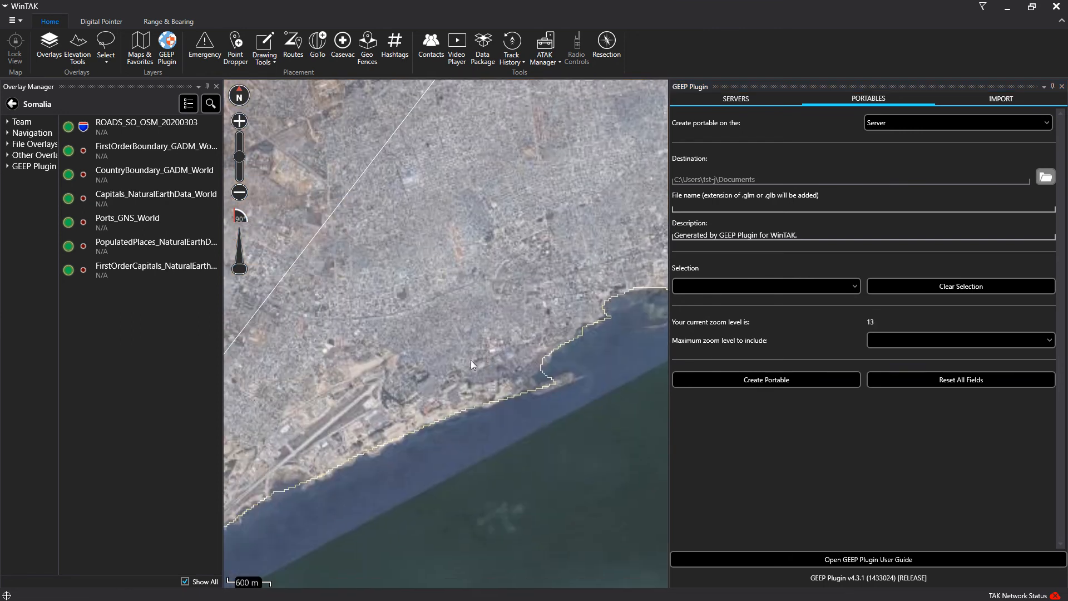
{"action": "scroll", "coordinate": [415, 346], "scroll_direction": "up", "scroll_amount": 3}
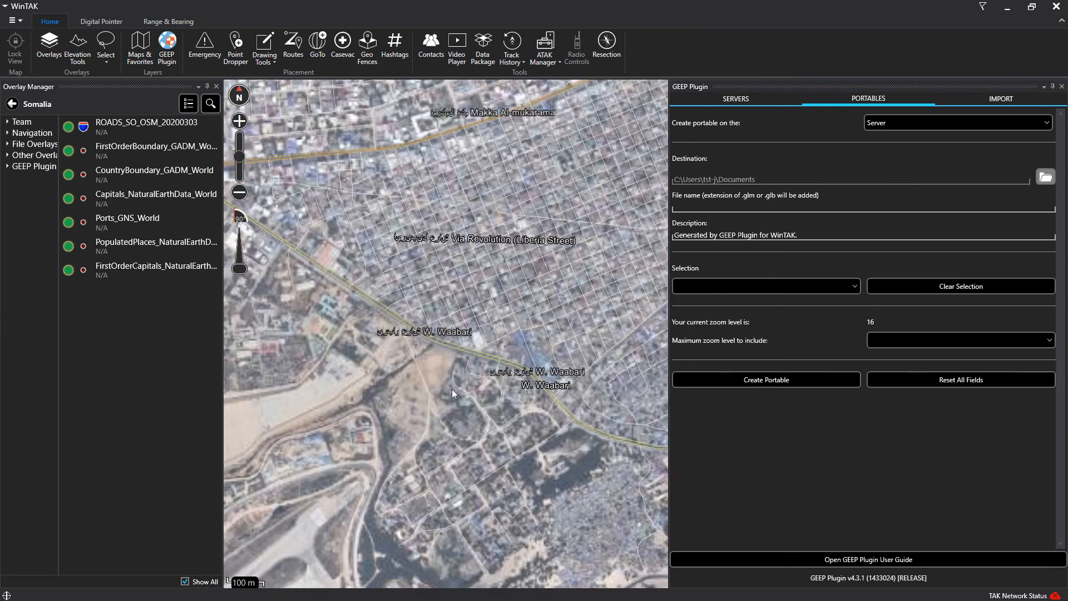
{"action": "scroll", "coordinate": [435, 383], "scroll_direction": "up", "scroll_amount": 2}
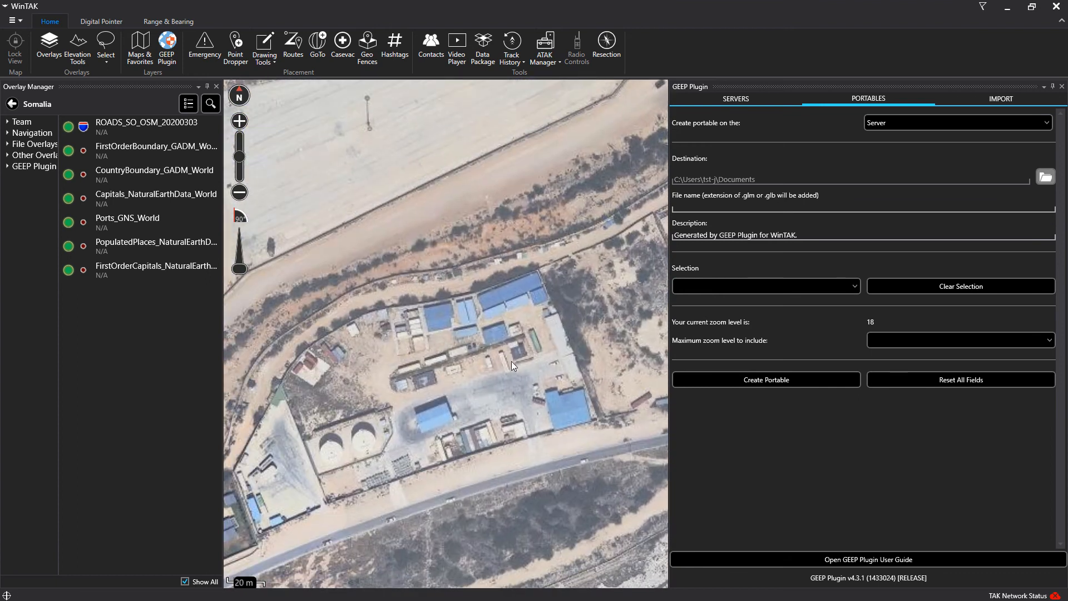
{"action": "scroll", "coordinate": [442, 369], "scroll_direction": "up", "scroll_amount": 1}
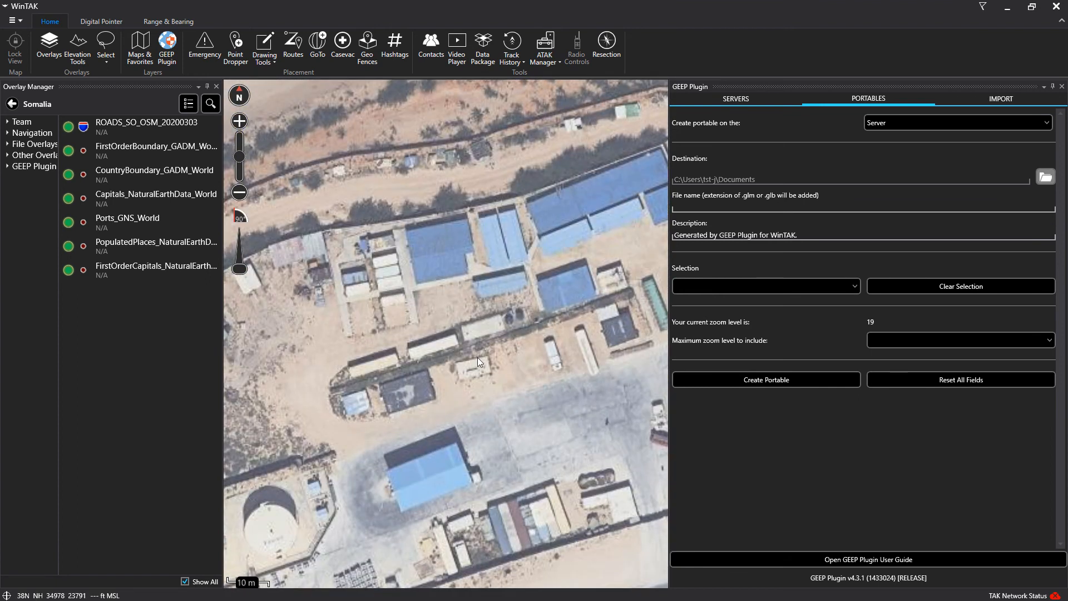
Pan around the compound and its neighbouring buildings to frame the area
{"action": "left_click_drag", "start_coordinate": [662, 139], "coordinate": [504, 325]}
{"action": "scroll", "coordinate": [504, 325], "scroll_direction": "down", "scroll_amount": 1}
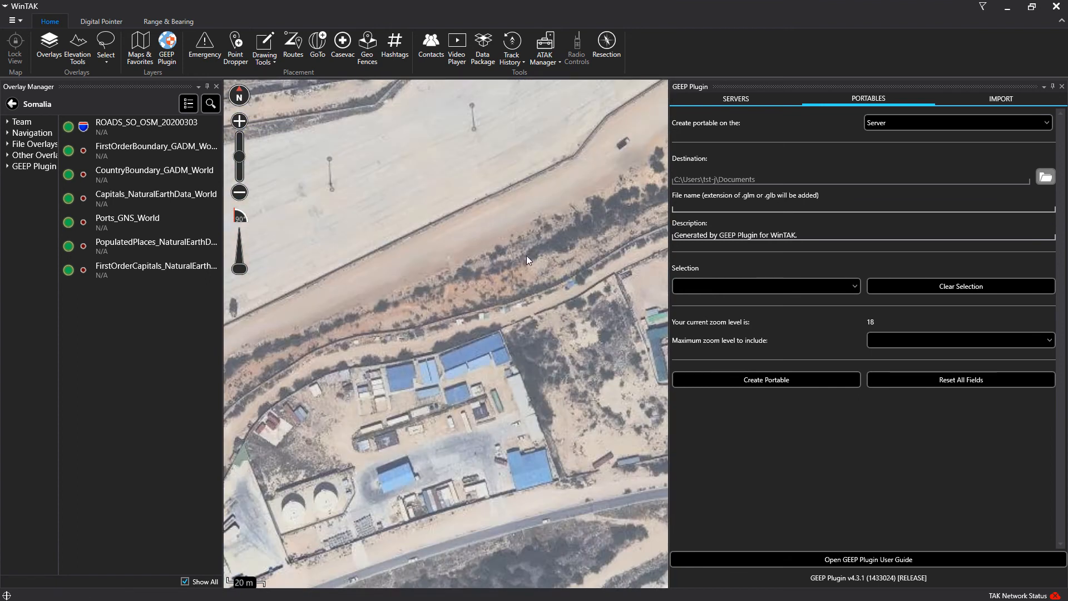
{"action": "left_click_drag", "start_coordinate": [548, 126], "coordinate": [454, 333]}
{"action": "scroll", "coordinate": [453, 334], "scroll_direction": "down", "scroll_amount": 1}
{"action": "left_click_drag", "start_coordinate": [429, 223], "coordinate": [490, 322]}
{"action": "scroll", "coordinate": [490, 322], "scroll_direction": "up", "scroll_amount": 1}
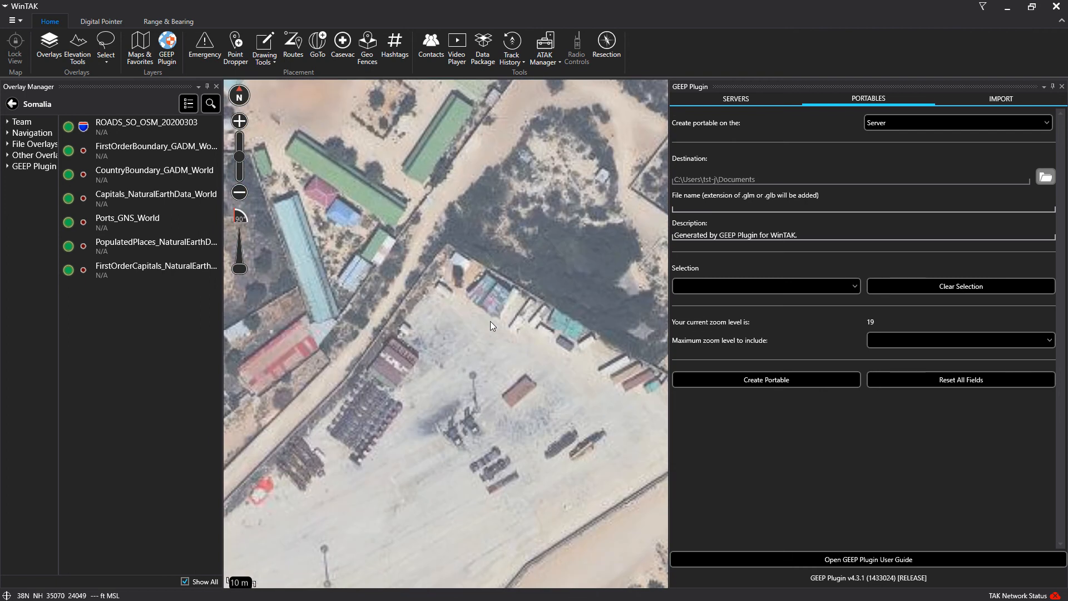
{"action": "scroll", "coordinate": [476, 325], "scroll_direction": "up", "scroll_amount": 1}
{"action": "left_click_drag", "start_coordinate": [565, 339], "coordinate": [356, 229]}
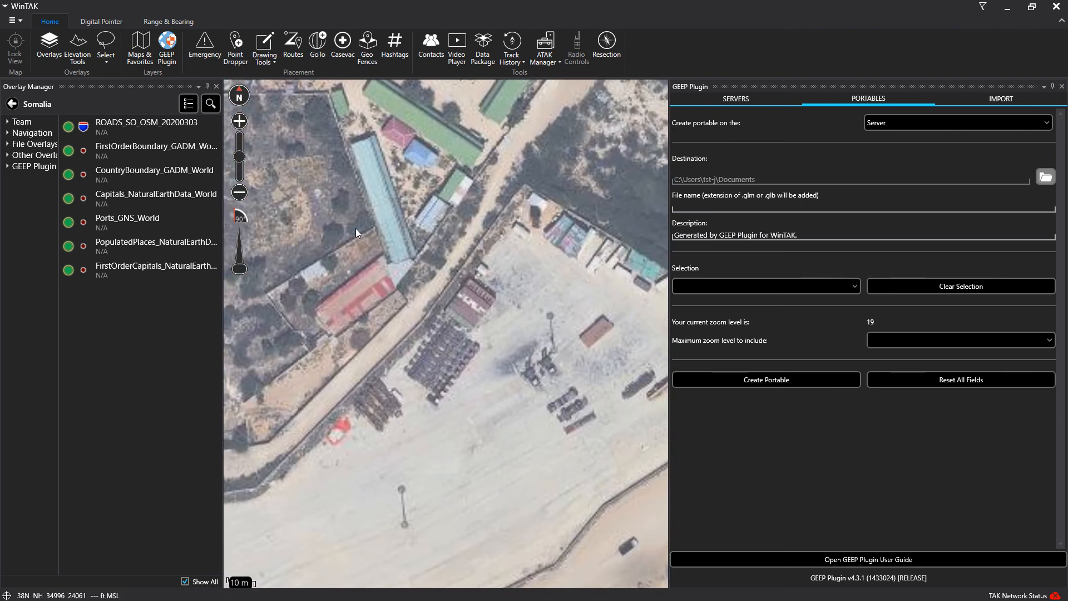
{"action": "left_click_drag", "start_coordinate": [498, 283], "coordinate": [426, 291]}
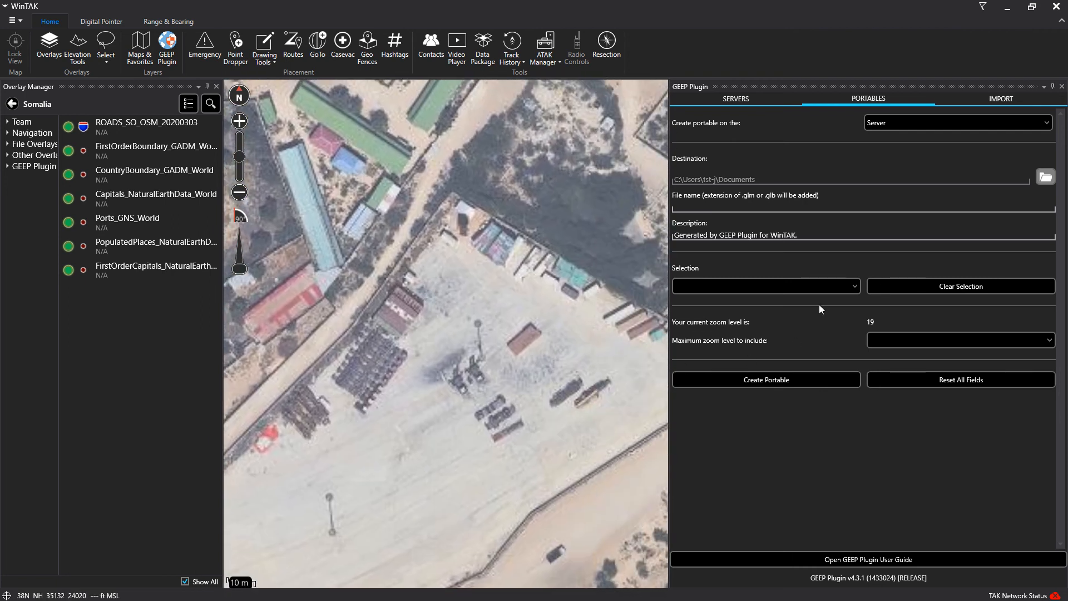
{"action": "left_click", "coordinate": [853, 288]}
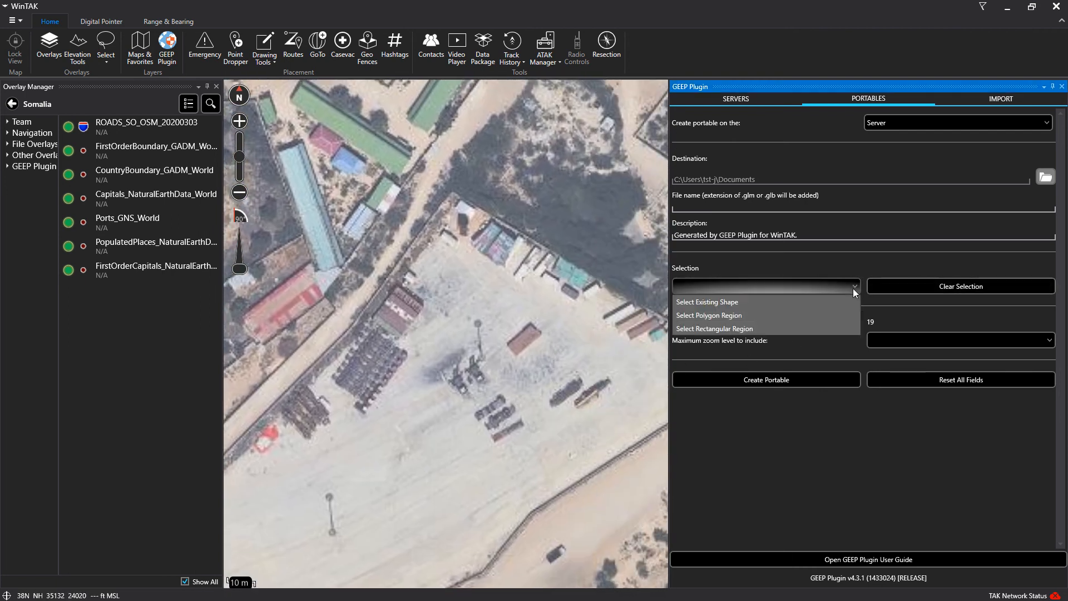
Outline the compound with a closed four-corner polygon using Select Polygon Region
{"action": "left_click", "coordinate": [773, 316]}
{"action": "left_click", "coordinate": [508, 133]}
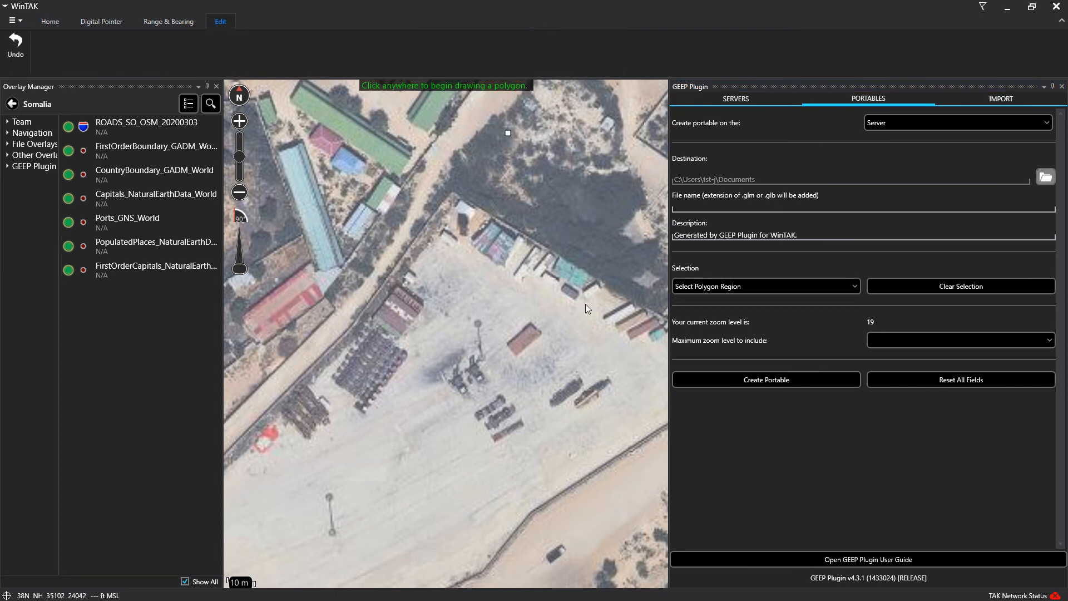
{"action": "left_click", "coordinate": [629, 410]}
{"action": "left_click", "coordinate": [311, 482]}
{"action": "left_click", "coordinate": [301, 170]}
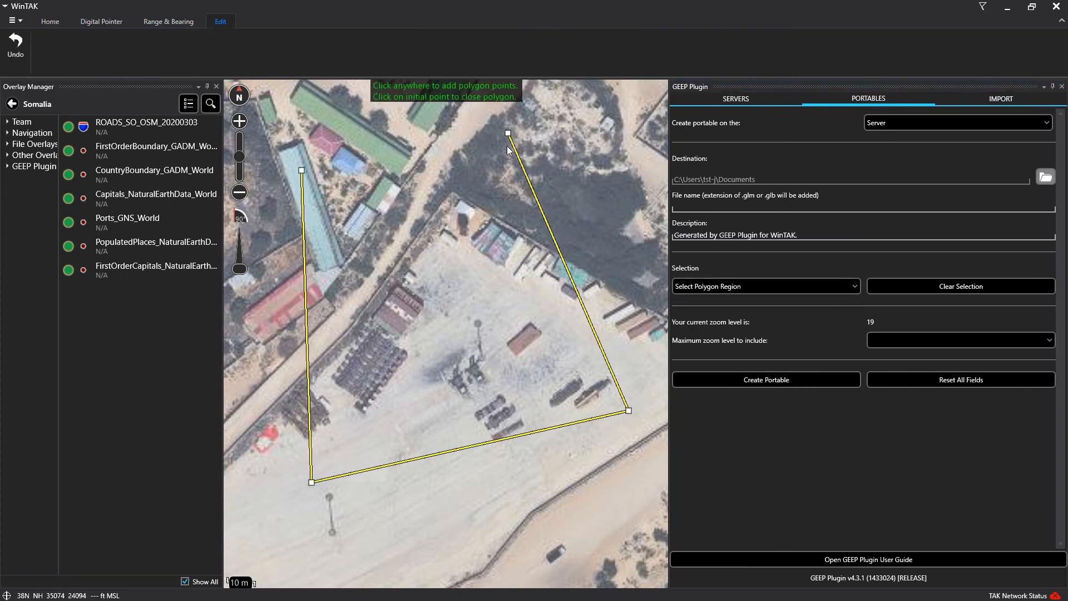
{"action": "left_click", "coordinate": [508, 133]}
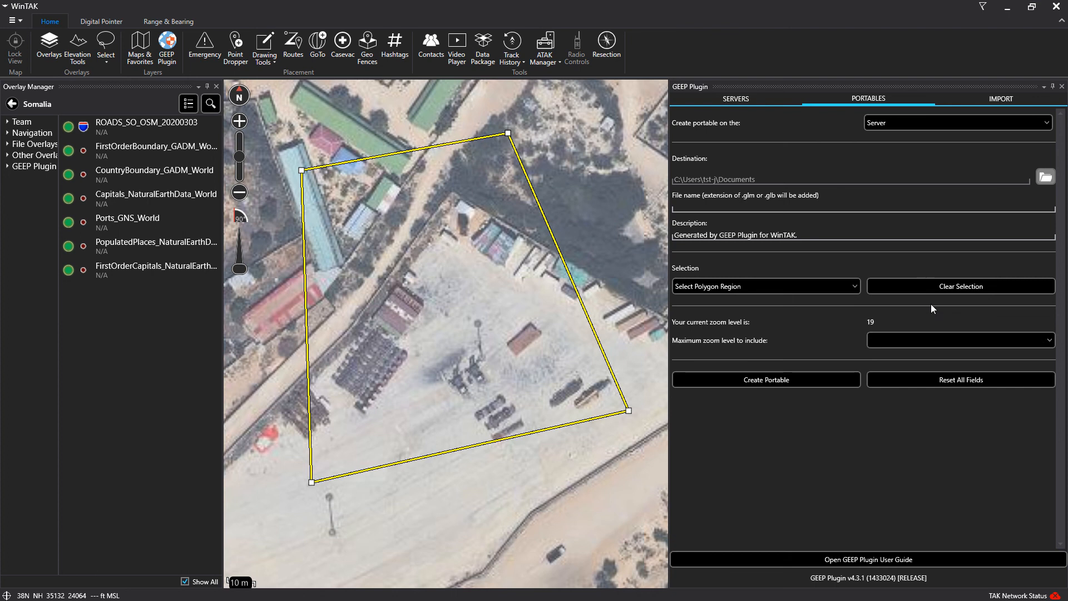
Set maximum zoom 23, name the portable 'Mogadishu' and create it on the server
{"action": "left_click", "coordinate": [950, 343]}
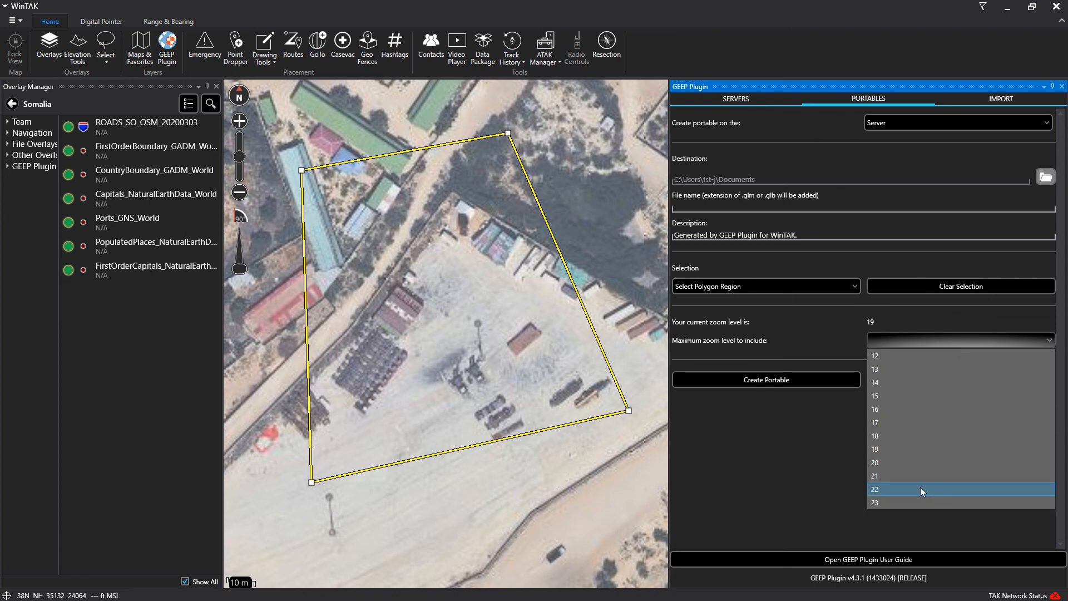
{"action": "left_click", "coordinate": [897, 503]}
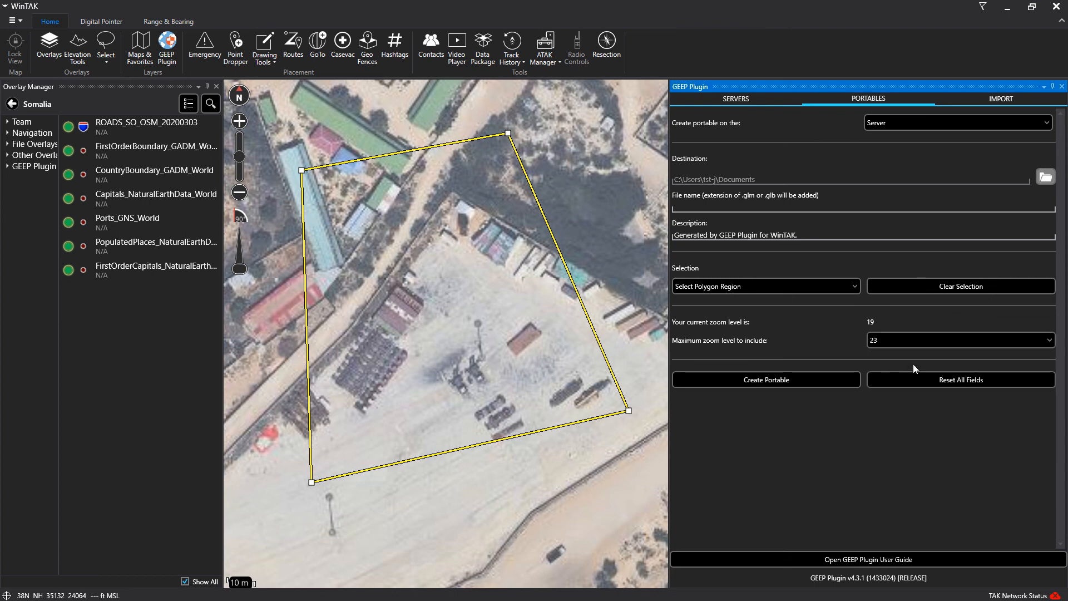
{"action": "left_click", "coordinate": [790, 382]}
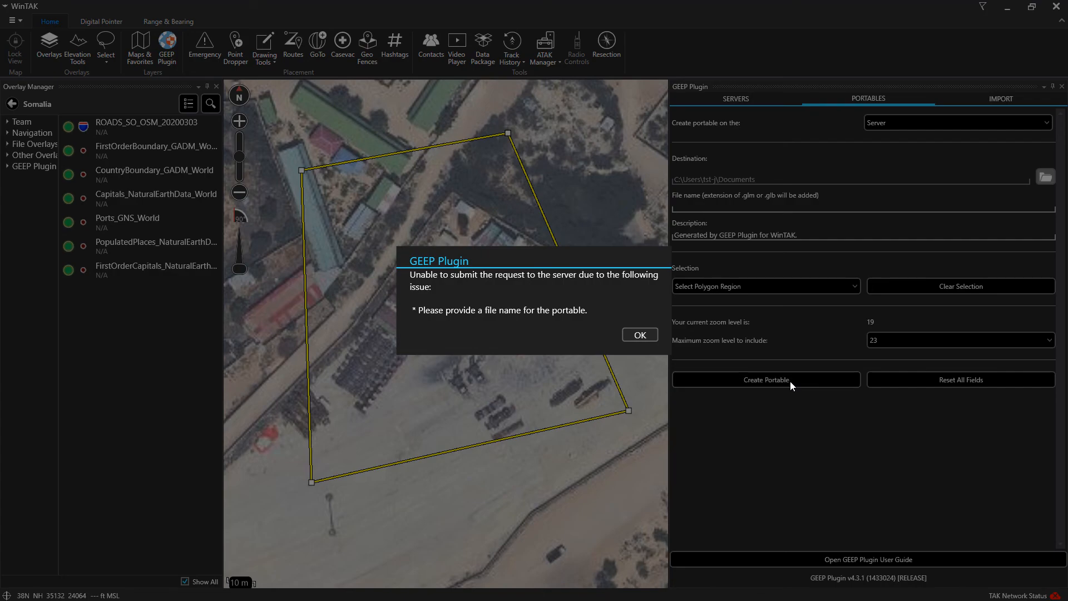
{"action": "left_click", "coordinate": [649, 337]}
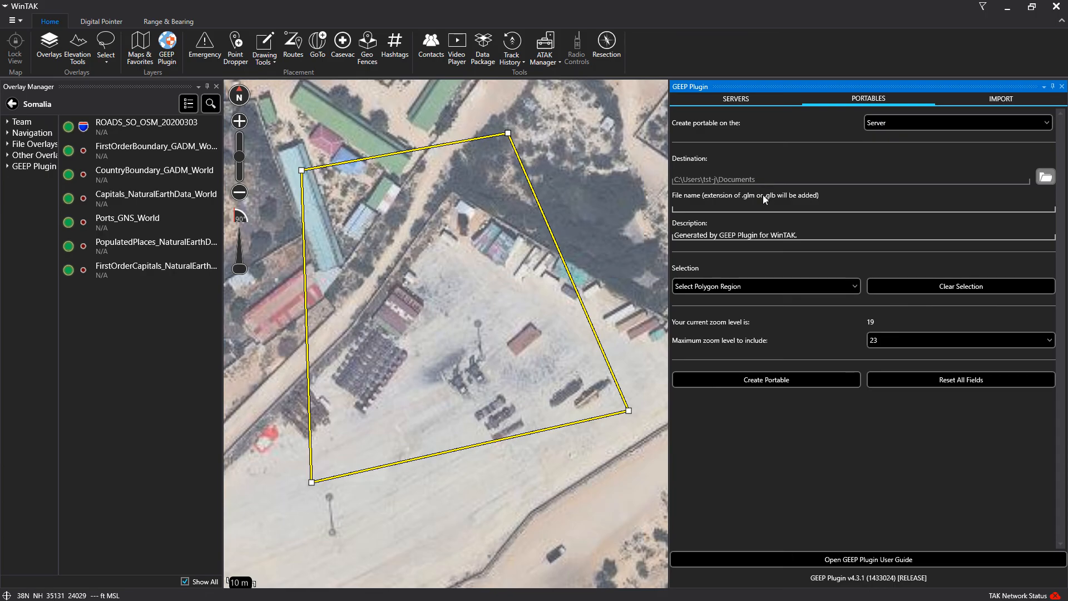
{"action": "left_click", "coordinate": [740, 206]}
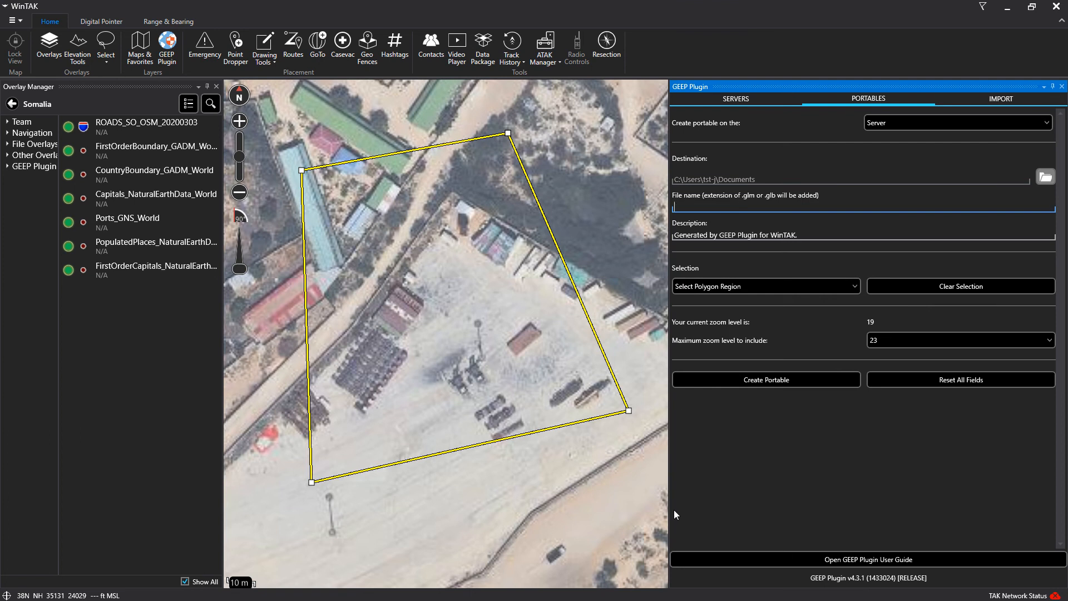
{"action": "type", "text": "Mogadishu"}
{"action": "left_click", "coordinate": [765, 380]}
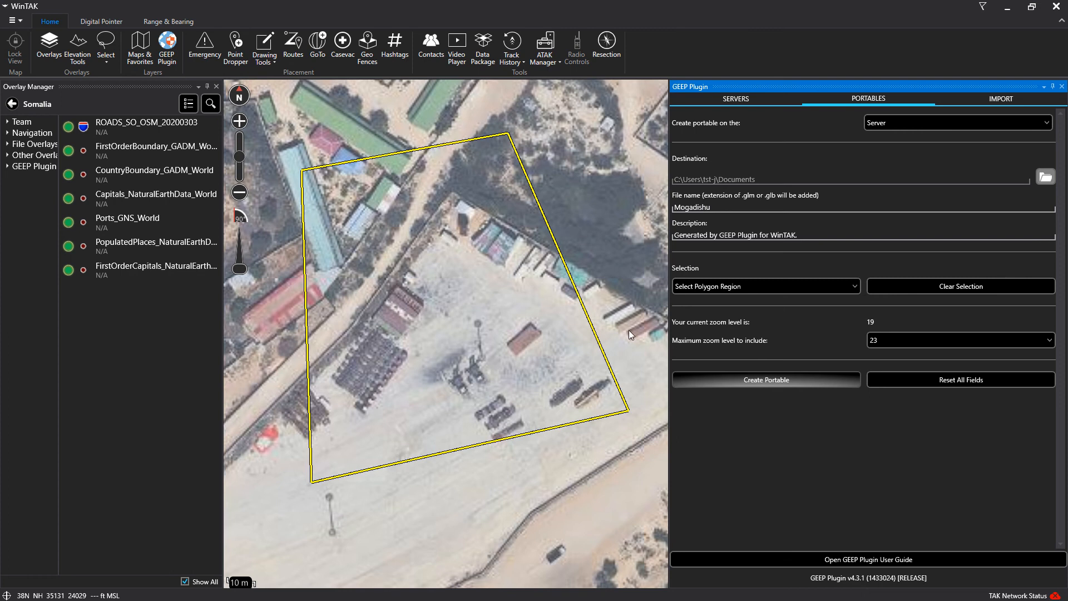
{"action": "left_click", "coordinate": [755, 383]}
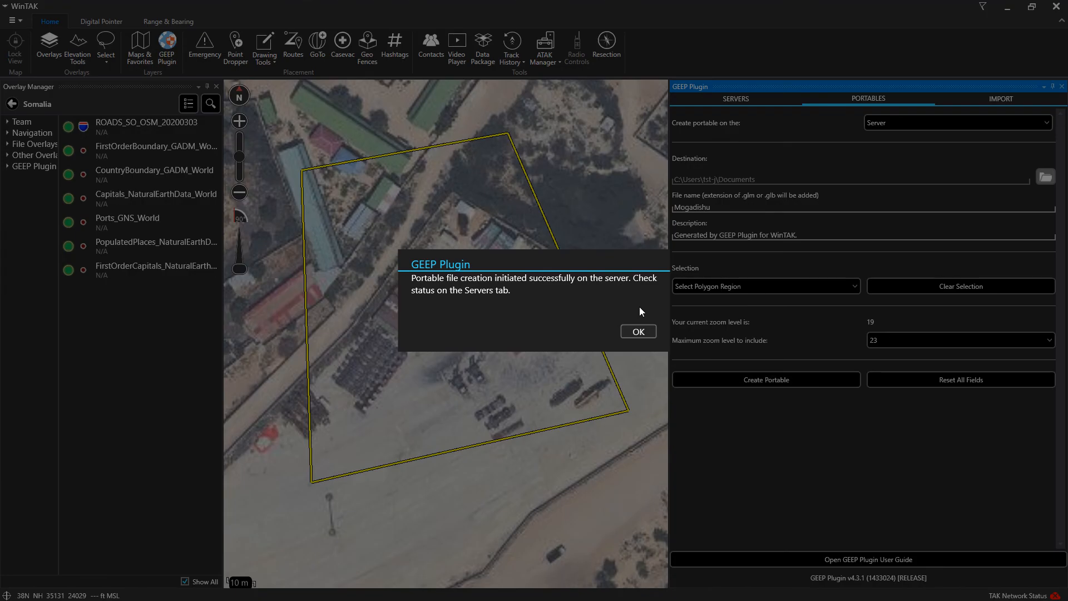
{"action": "left_click", "coordinate": [652, 334]}
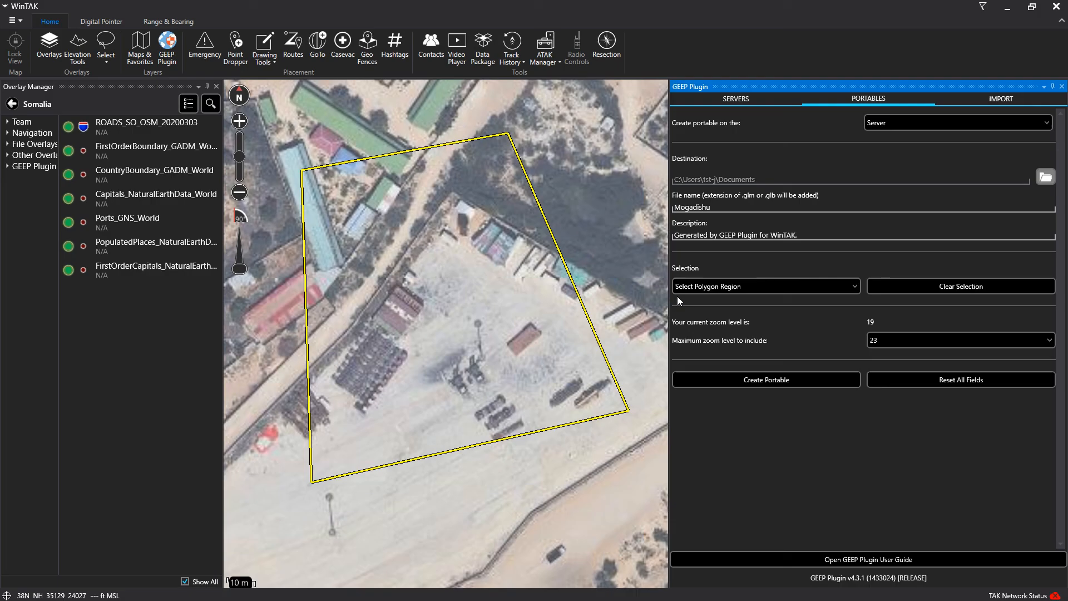
{"action": "left_click", "coordinate": [743, 102]}
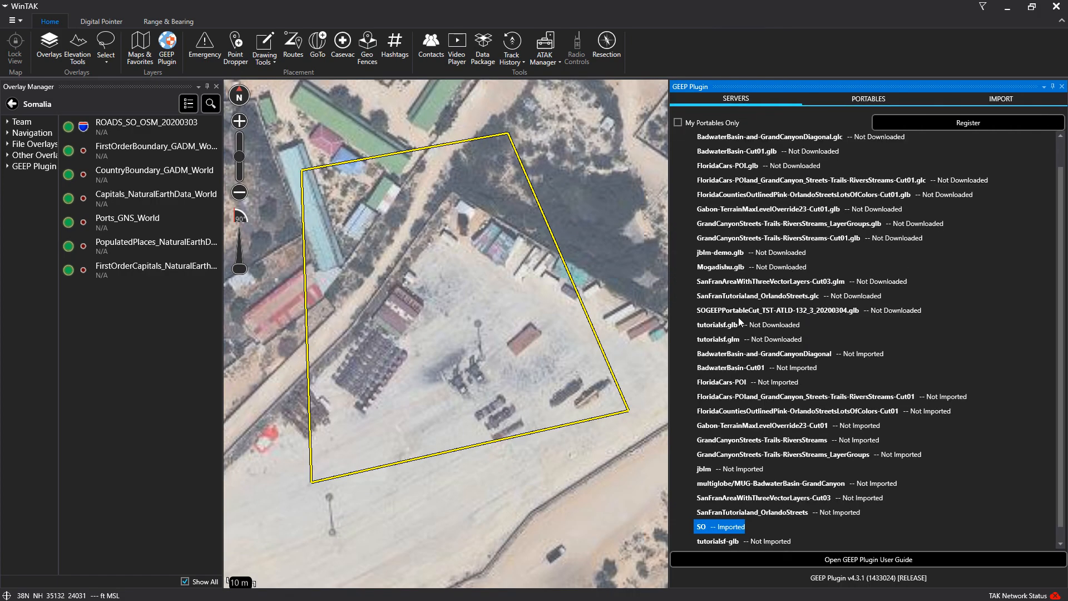
Download Mogadishu.glb with Auto-Import After Download enabled and confirm the success message
{"action": "left_click", "coordinate": [723, 268]}
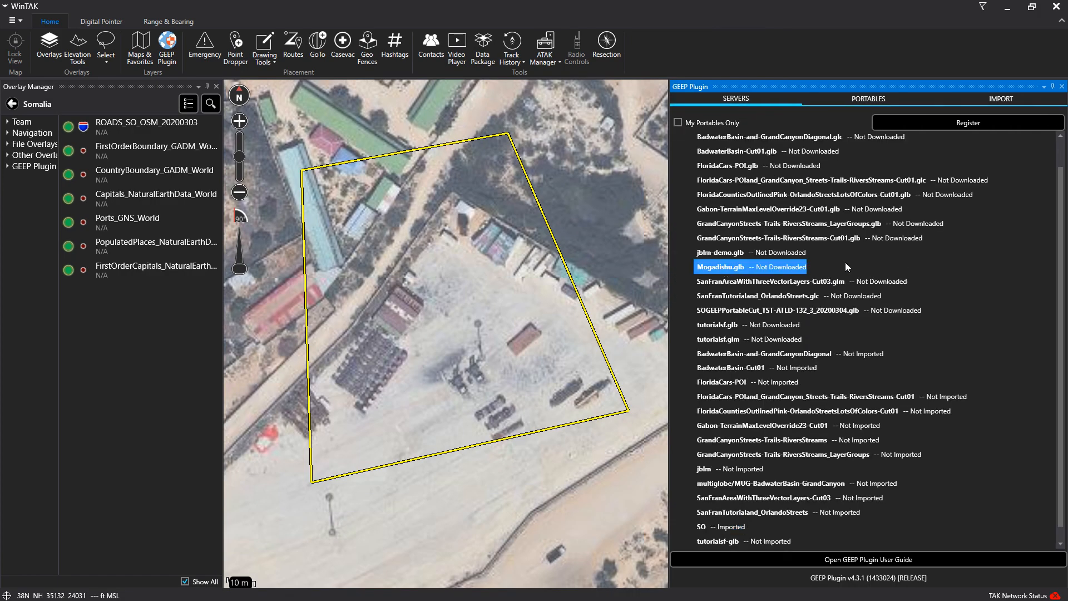
{"action": "double_click", "coordinate": [757, 268]}
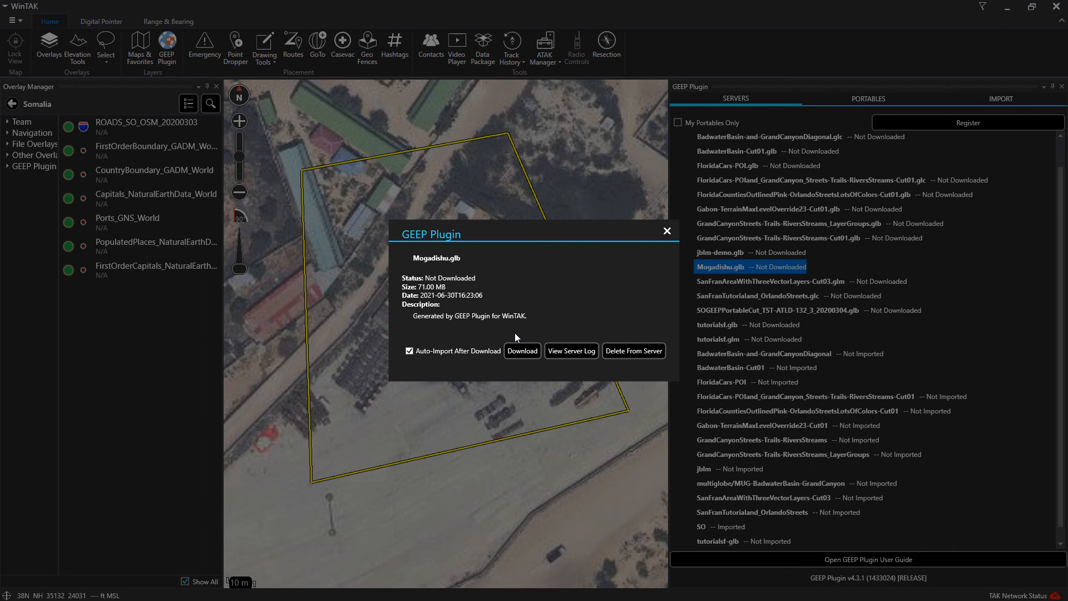
{"action": "left_click", "coordinate": [521, 350]}
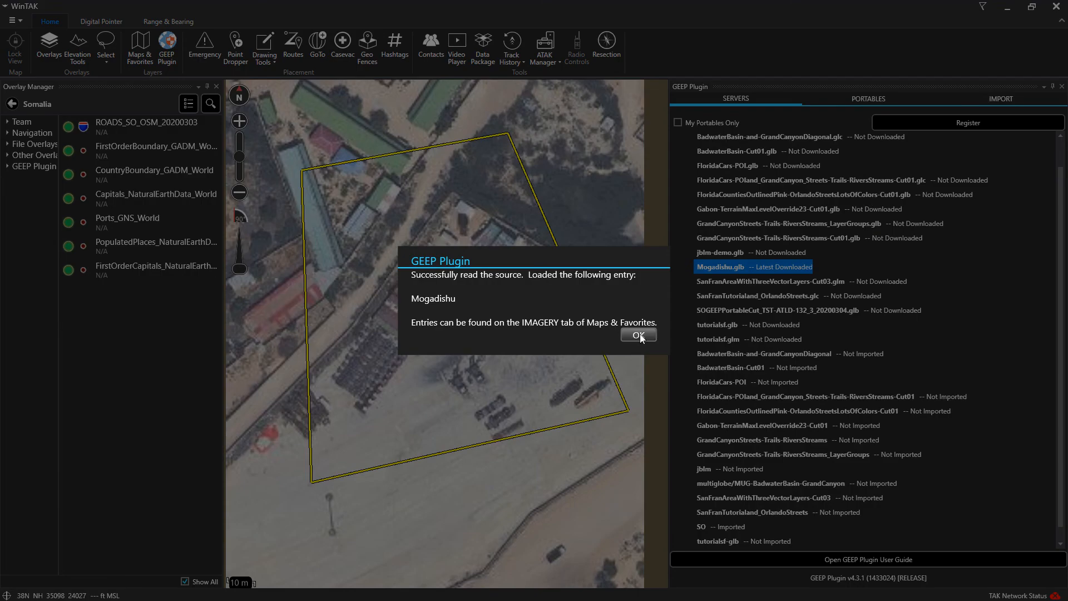
{"action": "left_click", "coordinate": [639, 334]}
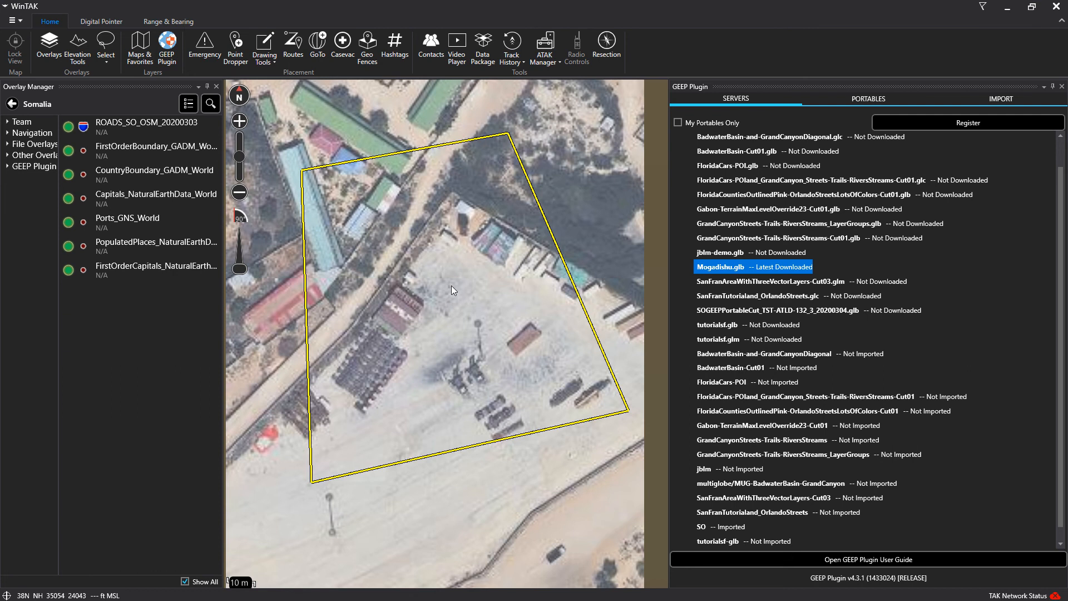
{"action": "left_click", "coordinate": [140, 47]}
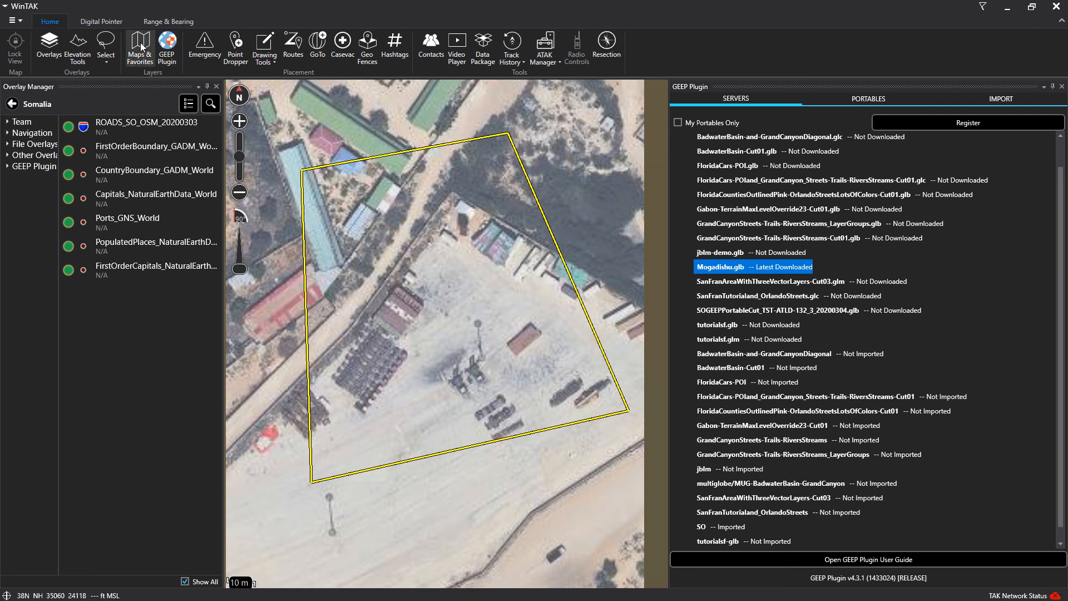
{"action": "left_click", "coordinate": [726, 175]}
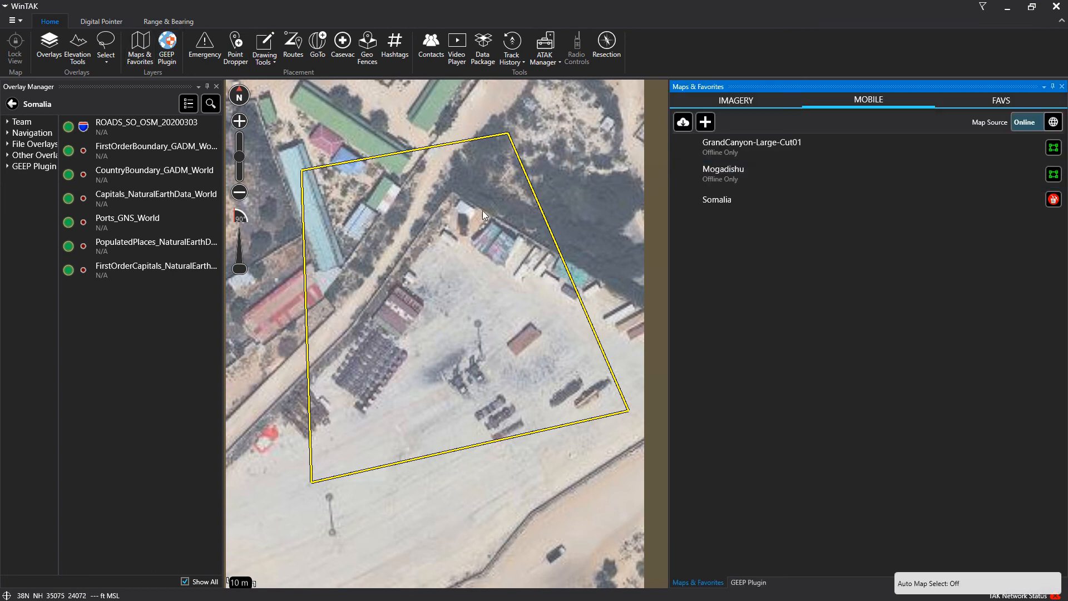
{"action": "scroll", "coordinate": [426, 229], "scroll_direction": "down", "scroll_amount": 3}
{"action": "scroll", "coordinate": [426, 231], "scroll_direction": "down", "scroll_amount": 5}
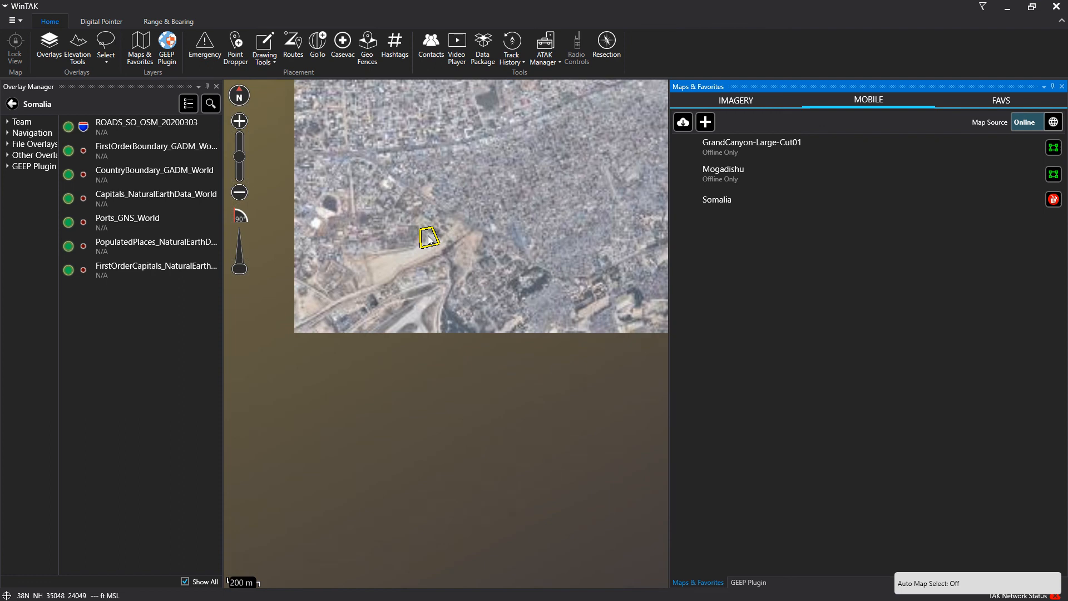
{"action": "scroll", "coordinate": [430, 239], "scroll_direction": "up", "scroll_amount": 2}
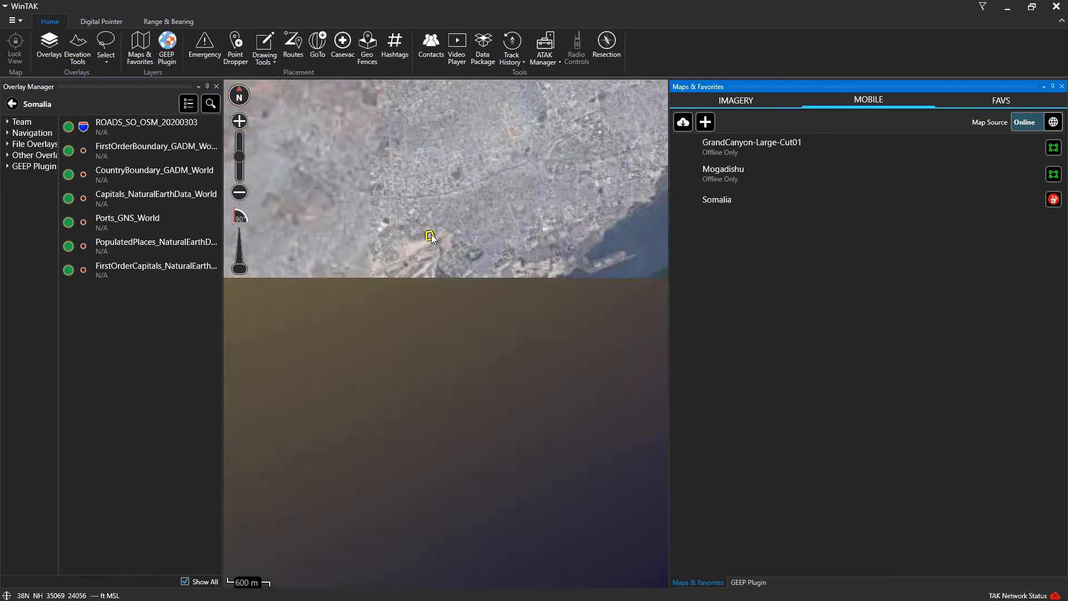
{"action": "scroll", "coordinate": [433, 236], "scroll_direction": "up", "scroll_amount": 4}
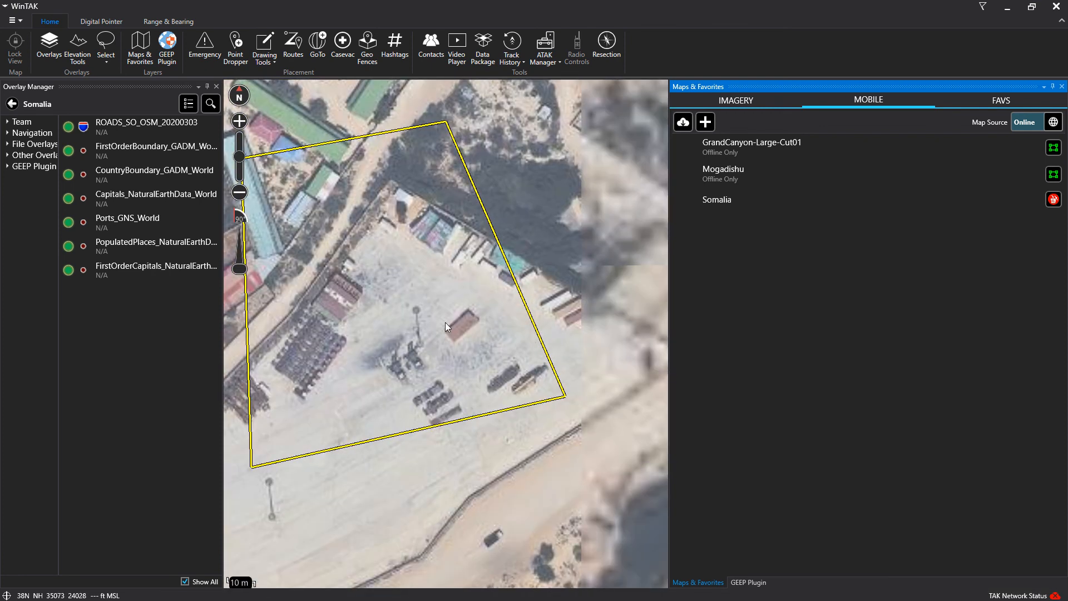
{"action": "scroll", "coordinate": [617, 328], "scroll_direction": "down", "scroll_amount": 2}
{"action": "left_click", "coordinate": [773, 179]}
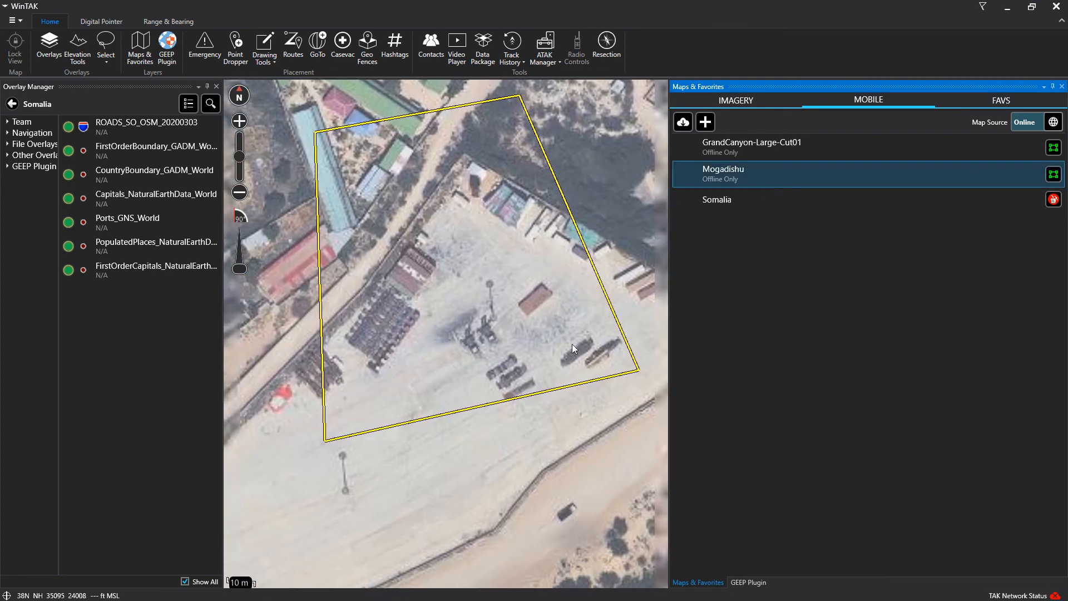
{"action": "scroll", "coordinate": [596, 377], "scroll_direction": "down", "scroll_amount": 1}
{"action": "left_click_drag", "start_coordinate": [595, 376], "coordinate": [508, 273]}
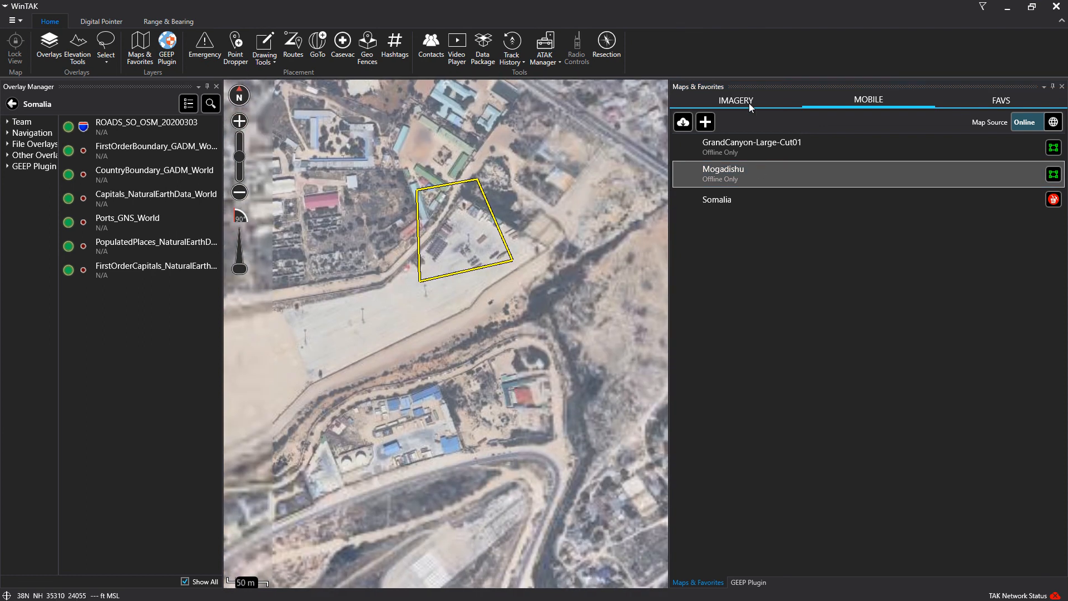
{"action": "left_click", "coordinate": [751, 582]}
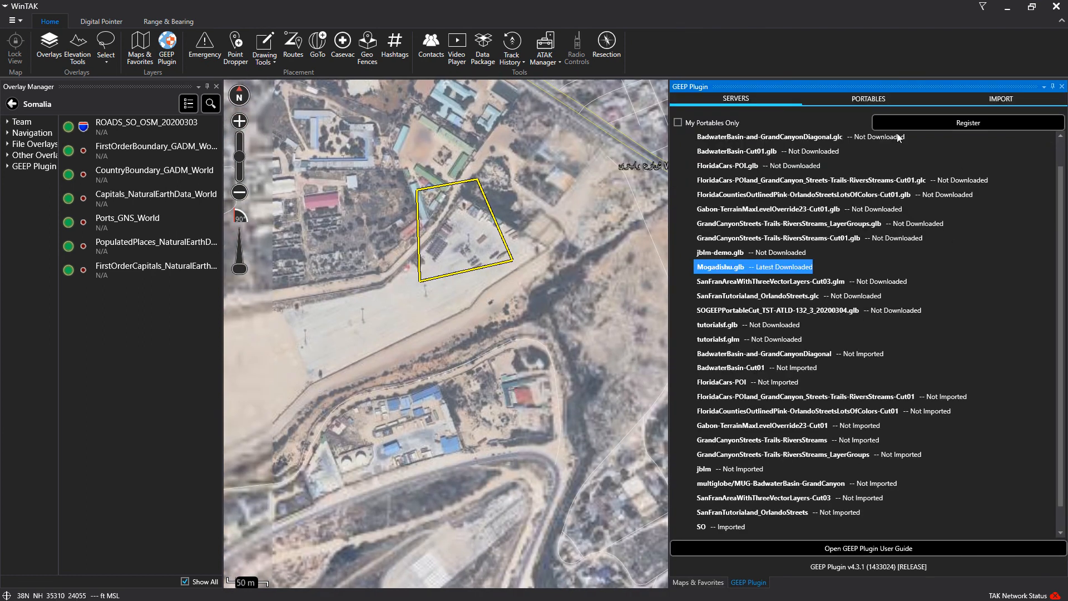
Switch the Mogadishu portable's 'Create portable on the' setting from Server to Client
{"action": "left_click", "coordinate": [872, 98]}
{"action": "left_click", "coordinate": [928, 125]}
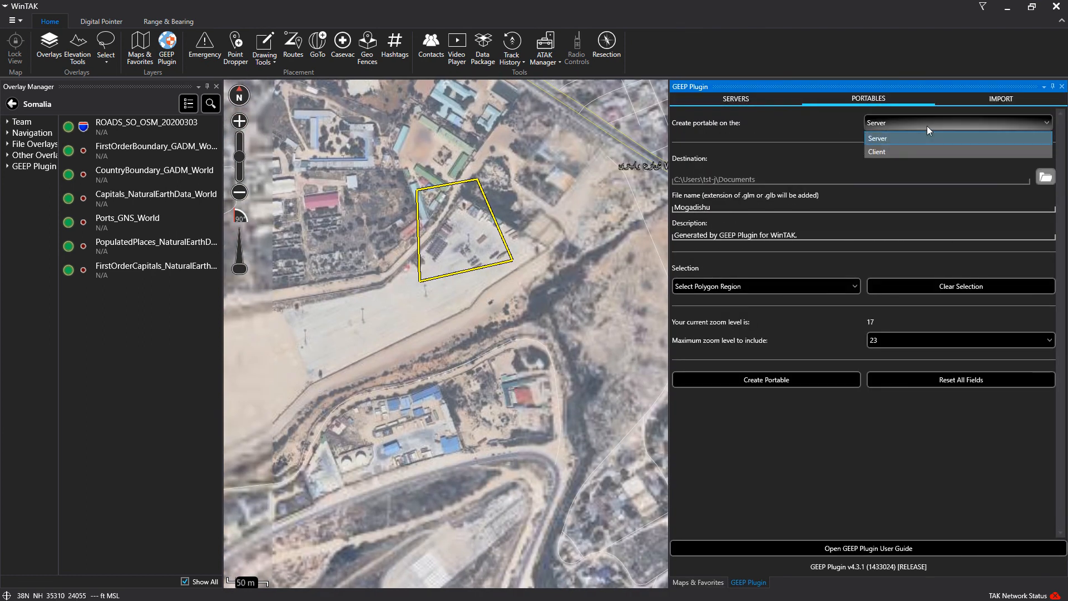
{"action": "left_click", "coordinate": [904, 153]}
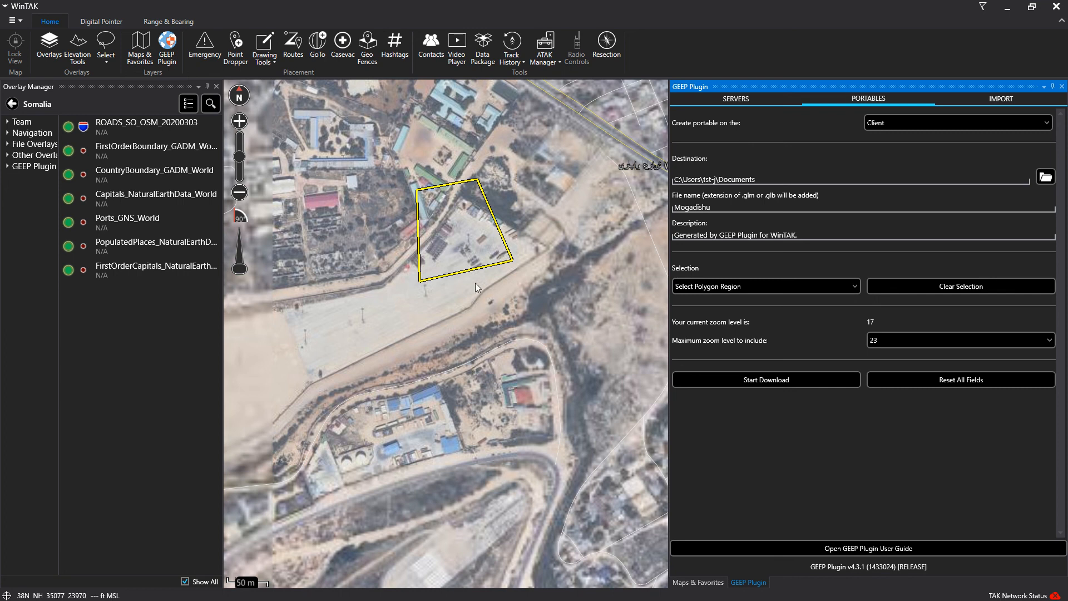
{"action": "scroll", "coordinate": [519, 367], "scroll_direction": "down", "scroll_amount": 3}
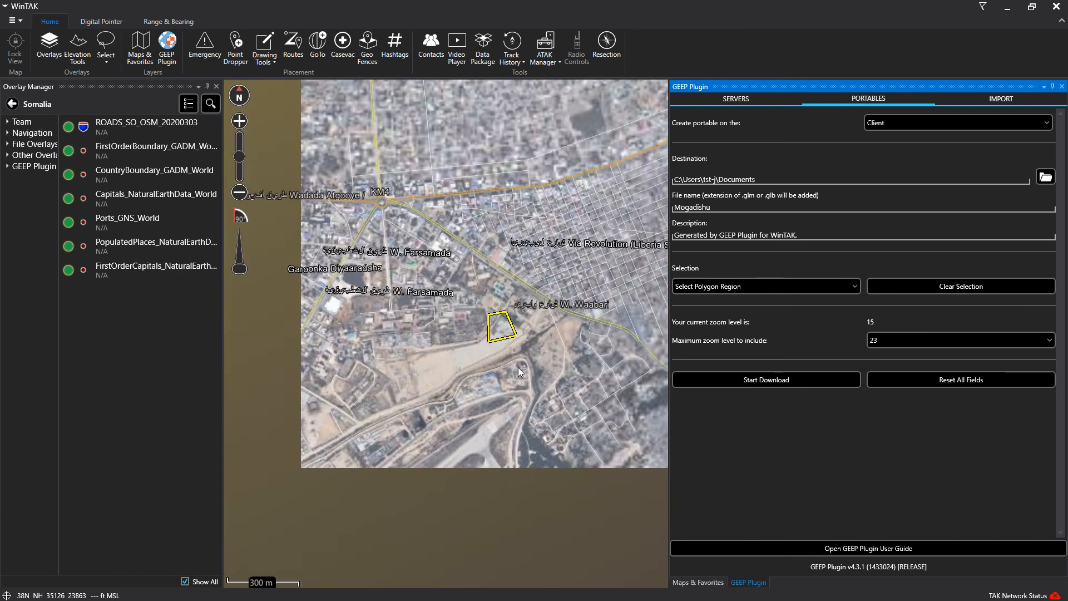